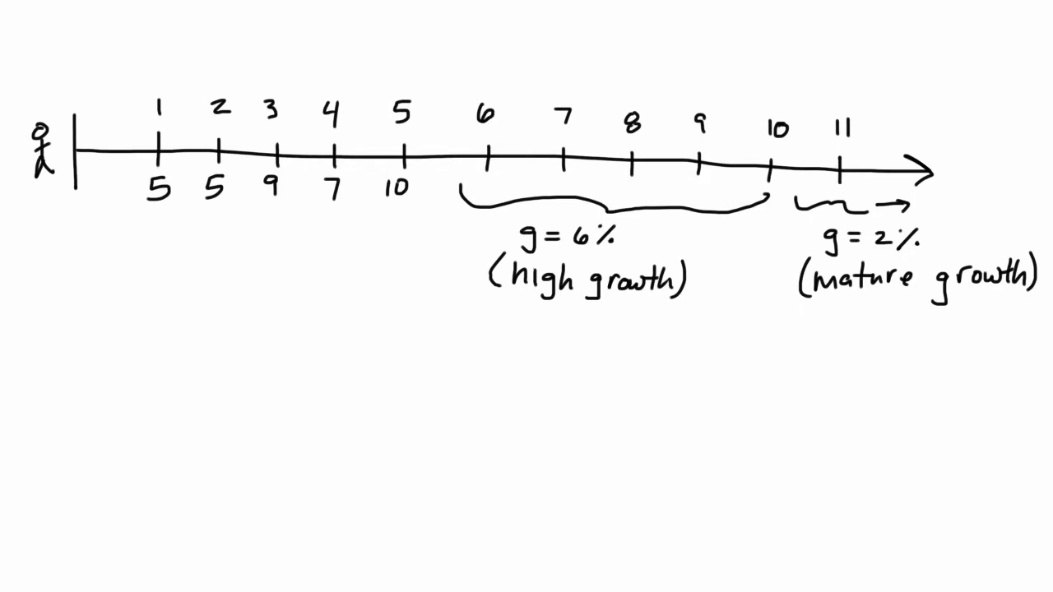
# In the Book1 workbook, enter a Time heading in A1 and period 1 in A2.
pyautogui.moveTo(238, 591)
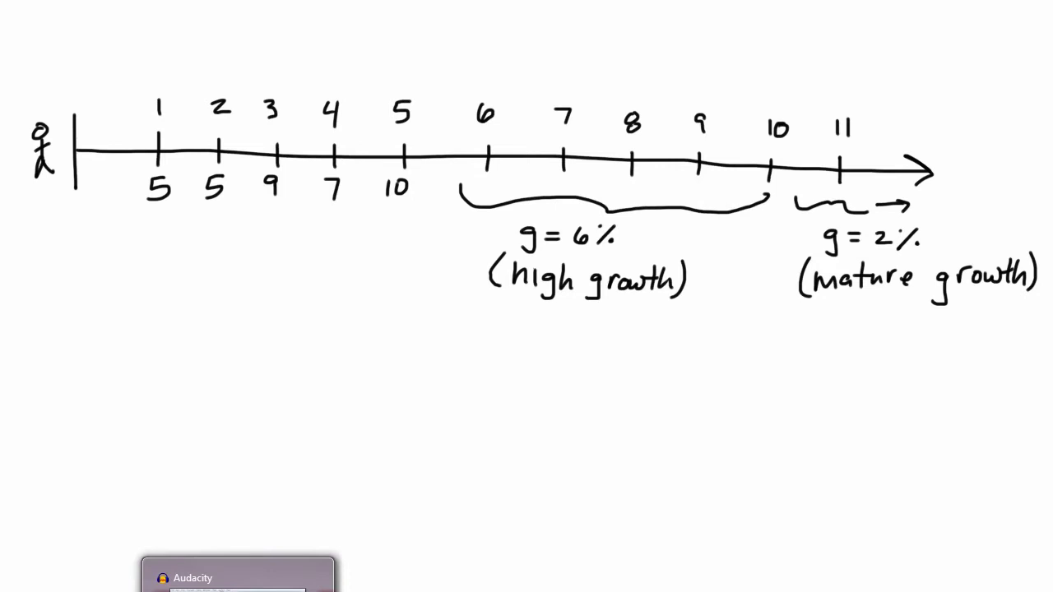
pyautogui.moveTo(188, 591)
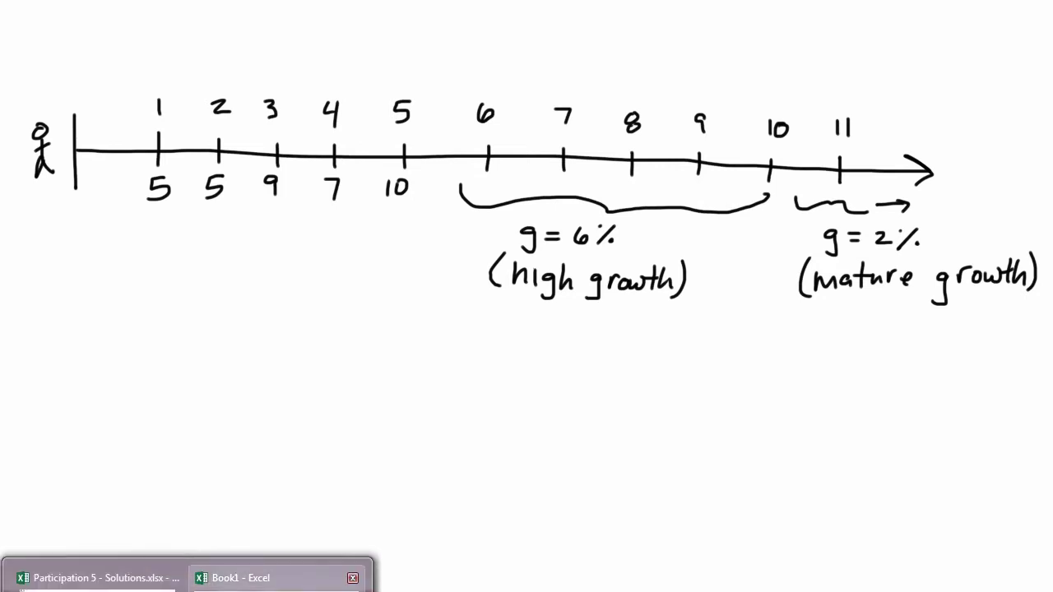
pyautogui.click(238, 578)
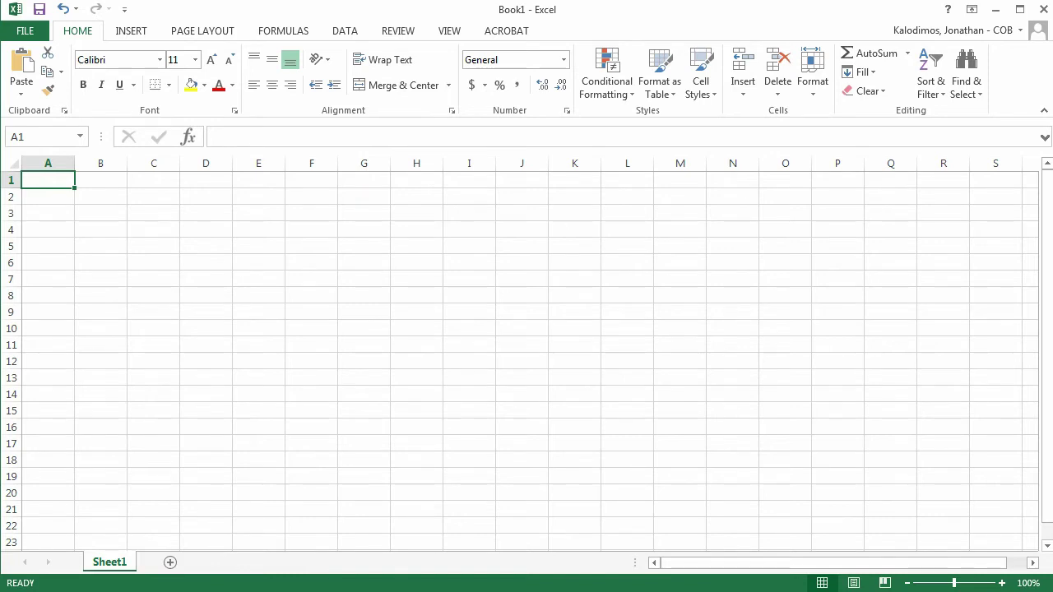
pyautogui.write('Time')
pyautogui.press('Return')
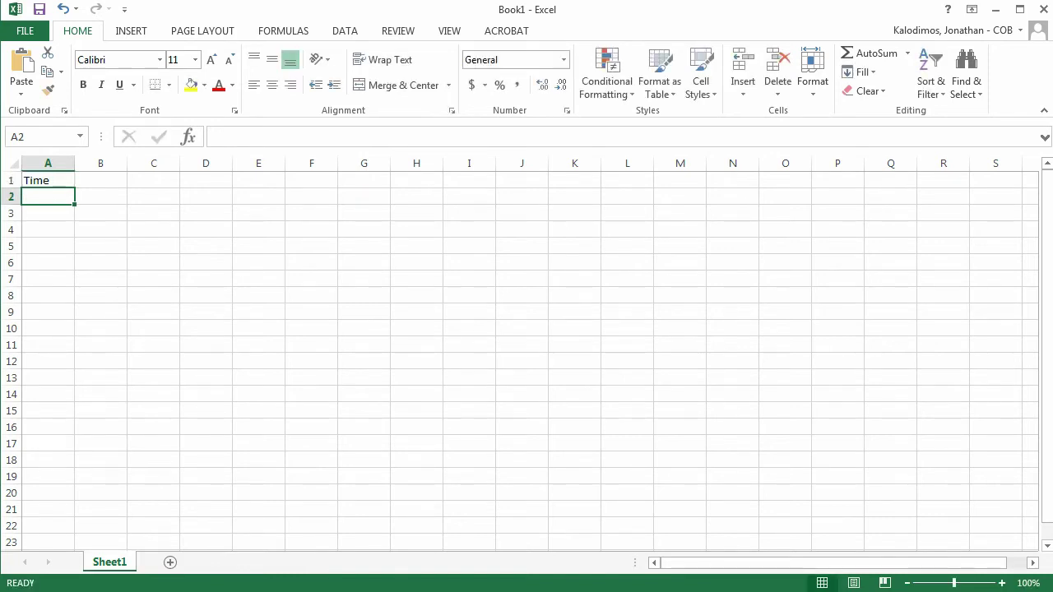
pyautogui.write('1')
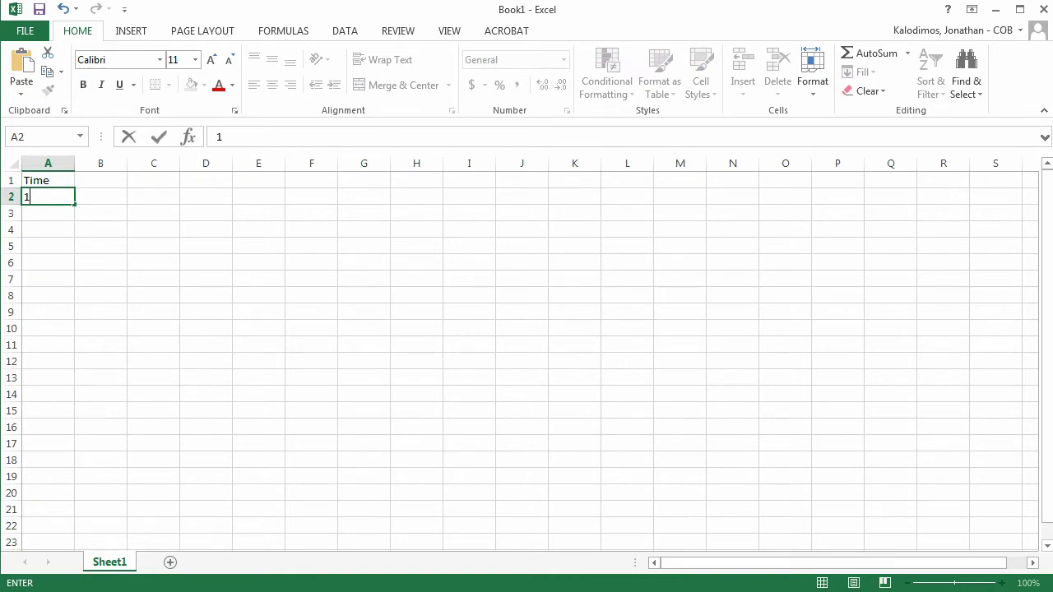
pyautogui.press('Return')
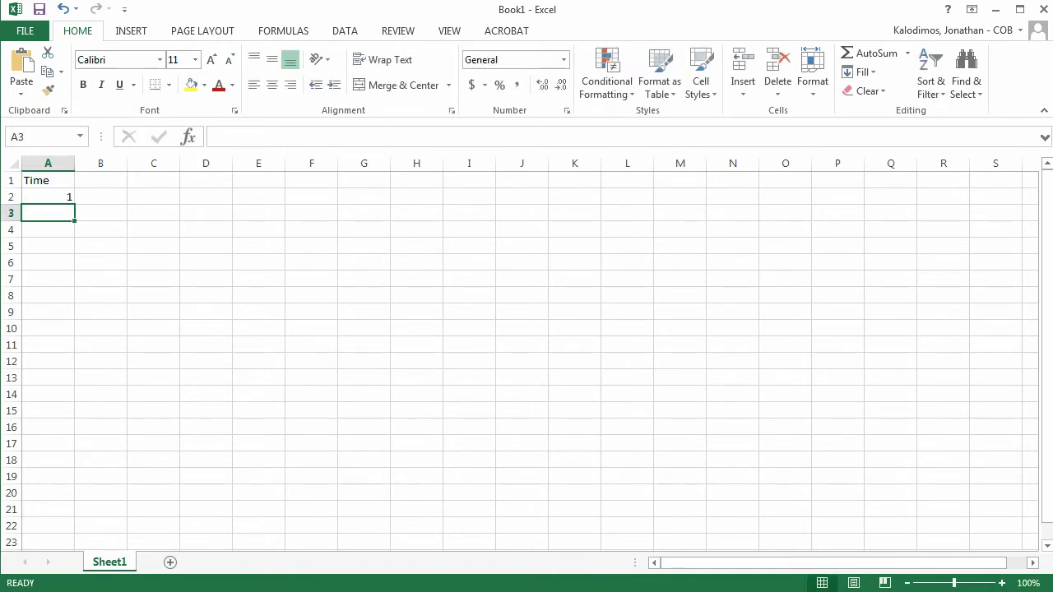
# Number periods 2 through 10 in A3:A11 by filling down the =1+A2 formula.
pyautogui.write('+')
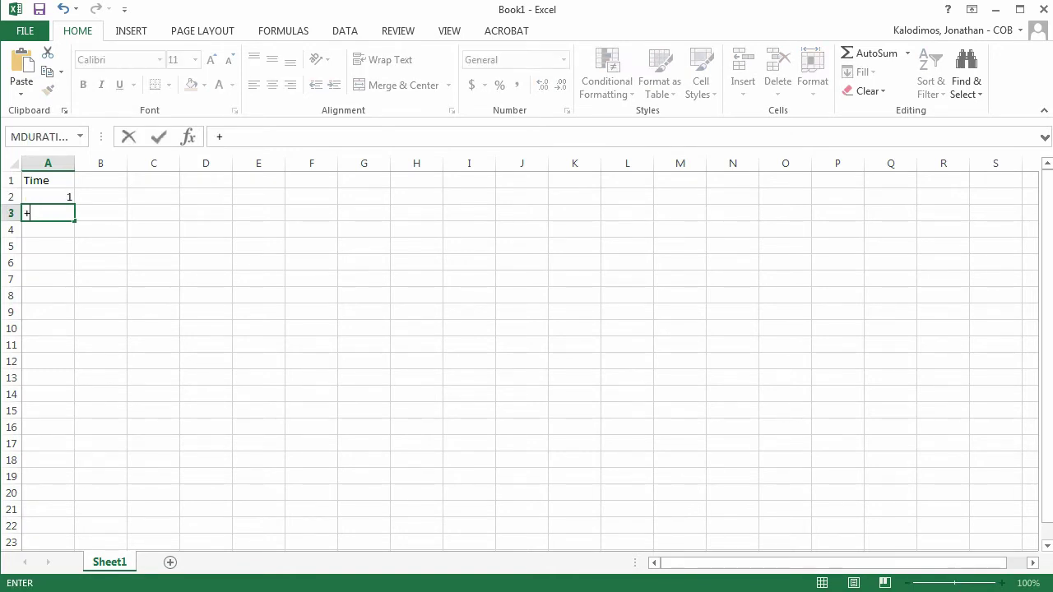
pyautogui.write('1+A2')
pyautogui.press('Return')
pyautogui.moveTo(48, 213); pyautogui.dragTo(47, 328)
pyautogui.hotkey('ctrl', 'd')
pyautogui.hotkey('shift', 'Down')
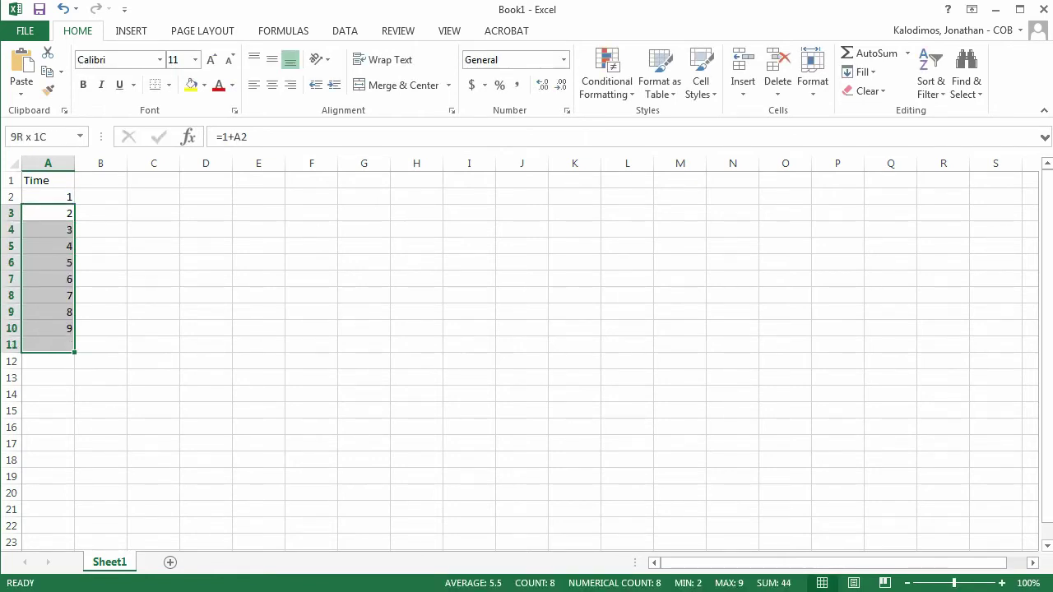
pyautogui.hotkey('ctrl', 'd')
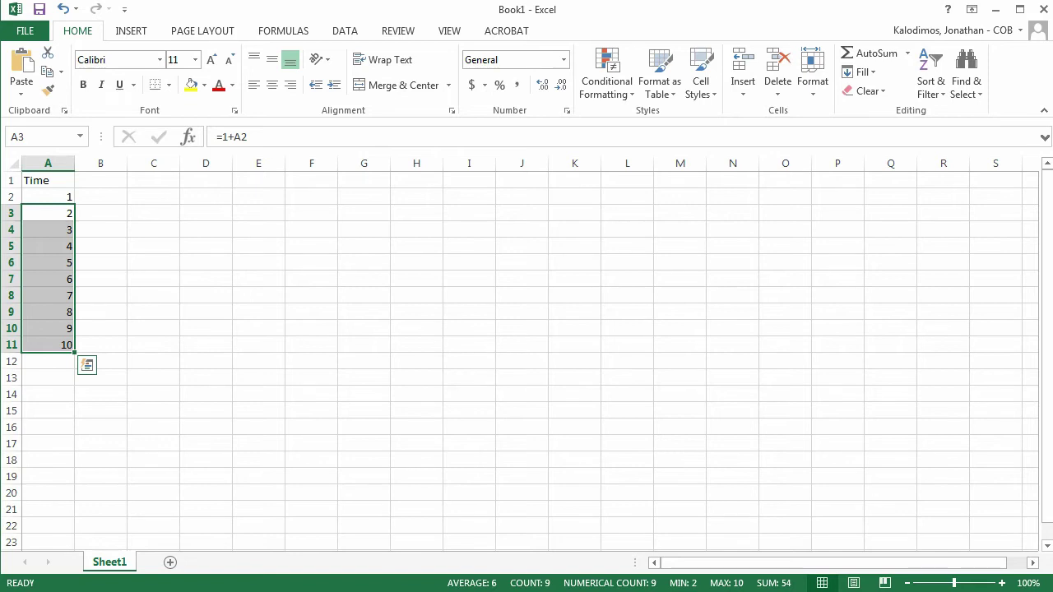
pyautogui.press('Right')
pyautogui.click(100, 180)
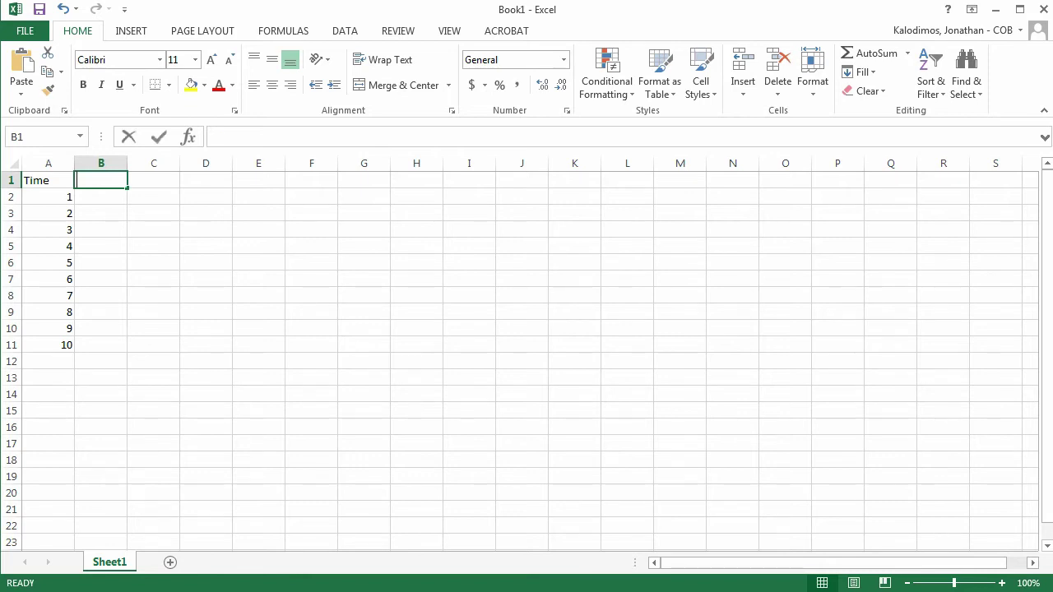
# Enter 'Discount Factor' in B1 and autofit column B to the heading.
pyautogui.write('Discount Factor')
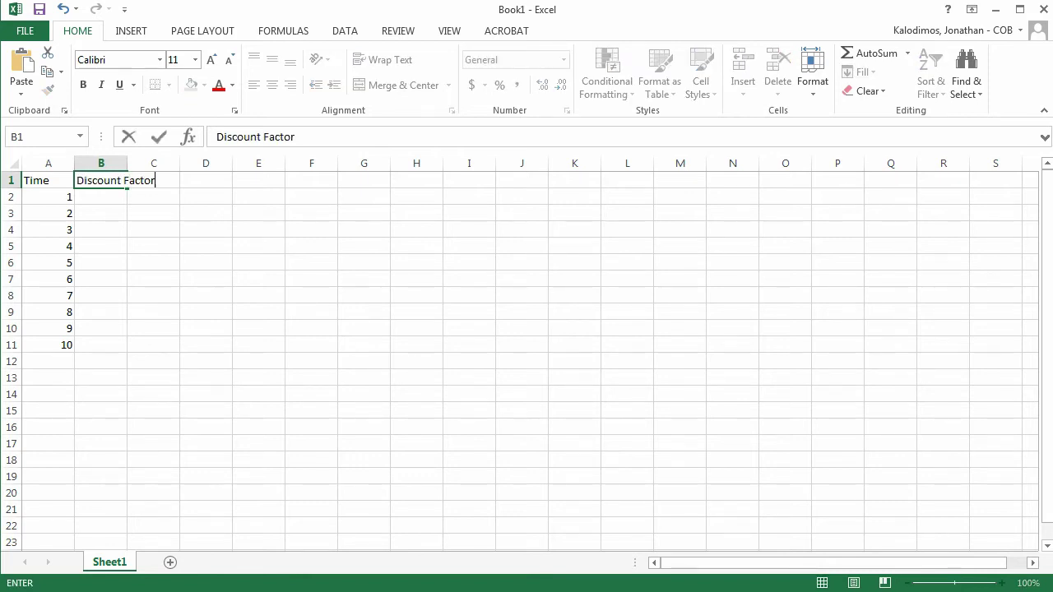
pyautogui.press('Return')
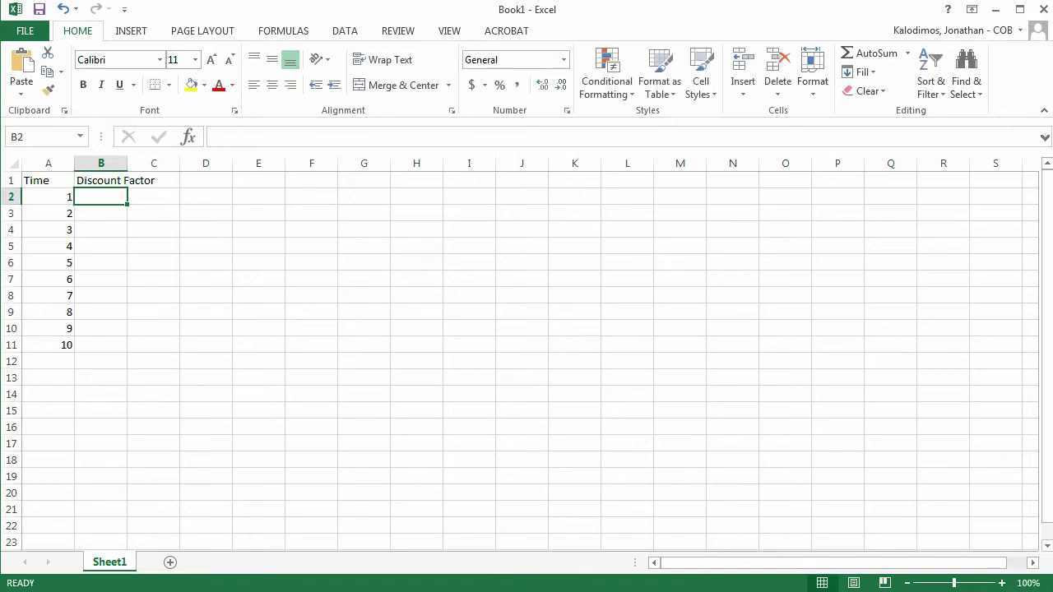
pyautogui.doubleClick(127, 163)
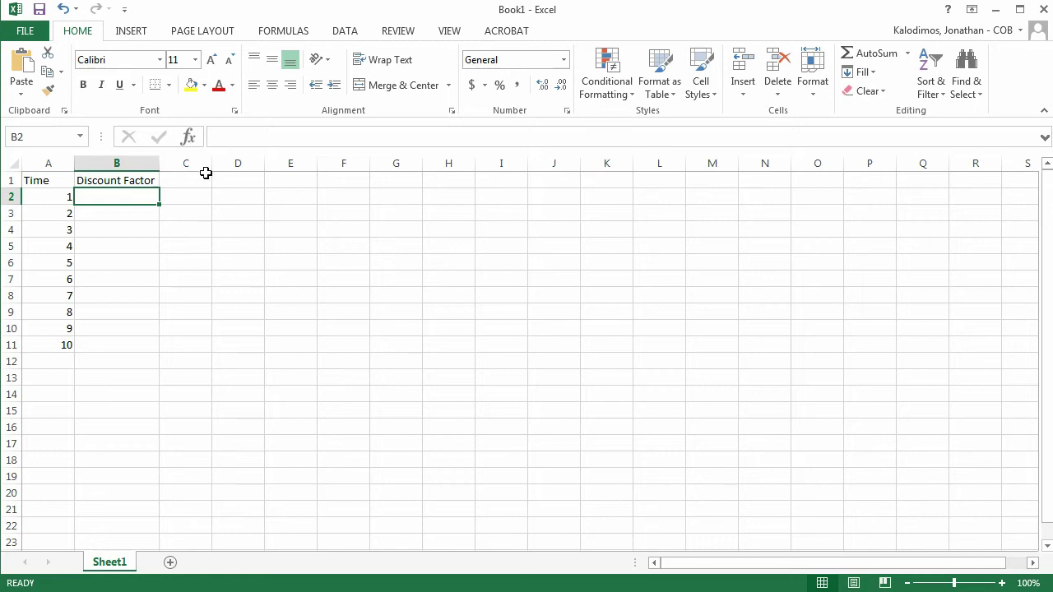
# Put a bold 'Assumptions' heading in G1.
pyautogui.click(402, 177)
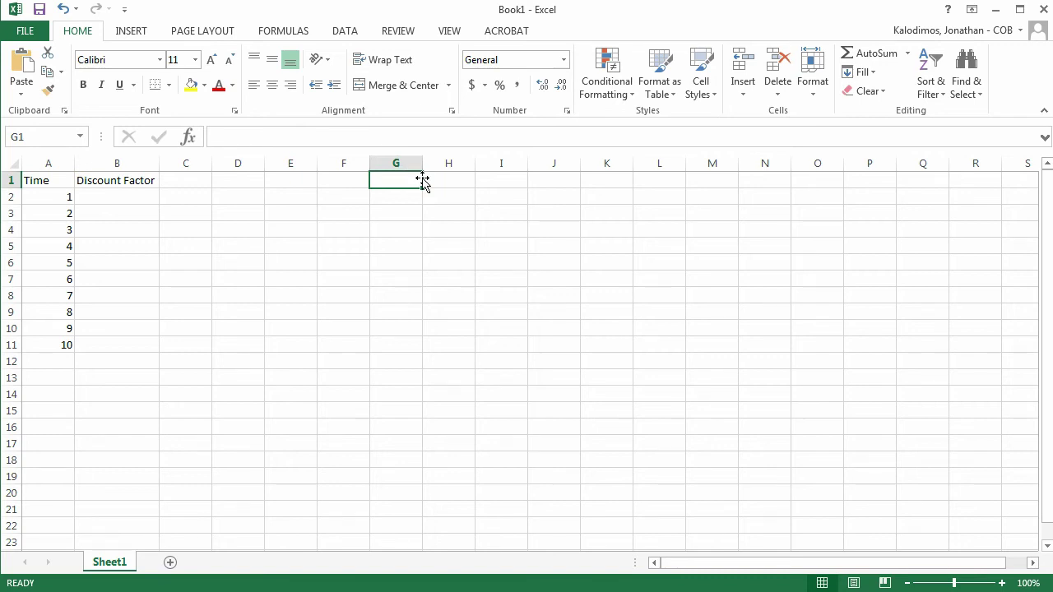
pyautogui.write('Assum')
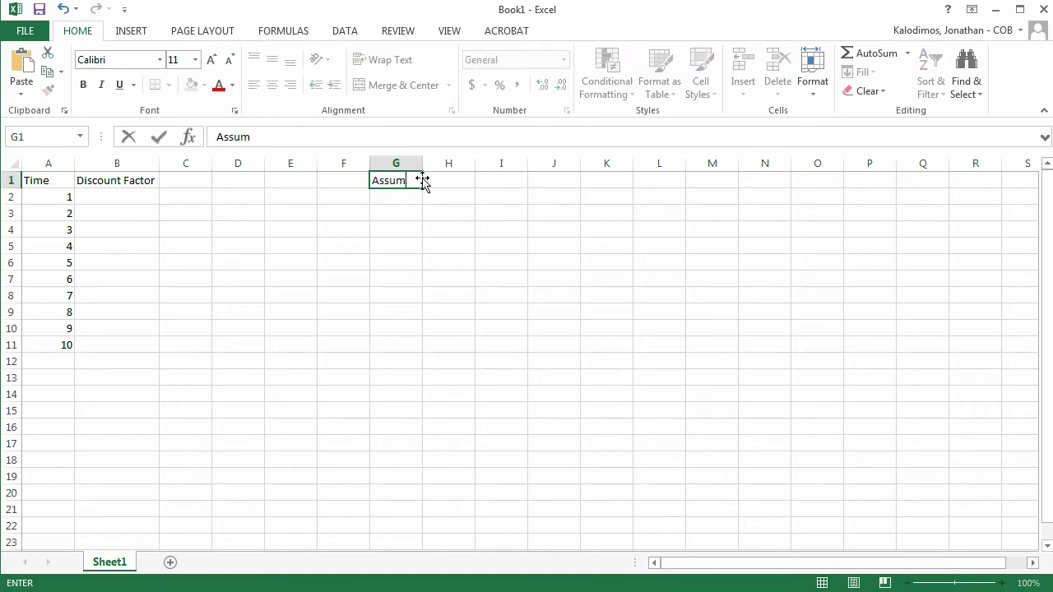
pyautogui.write('ptions')
pyautogui.press('Return')
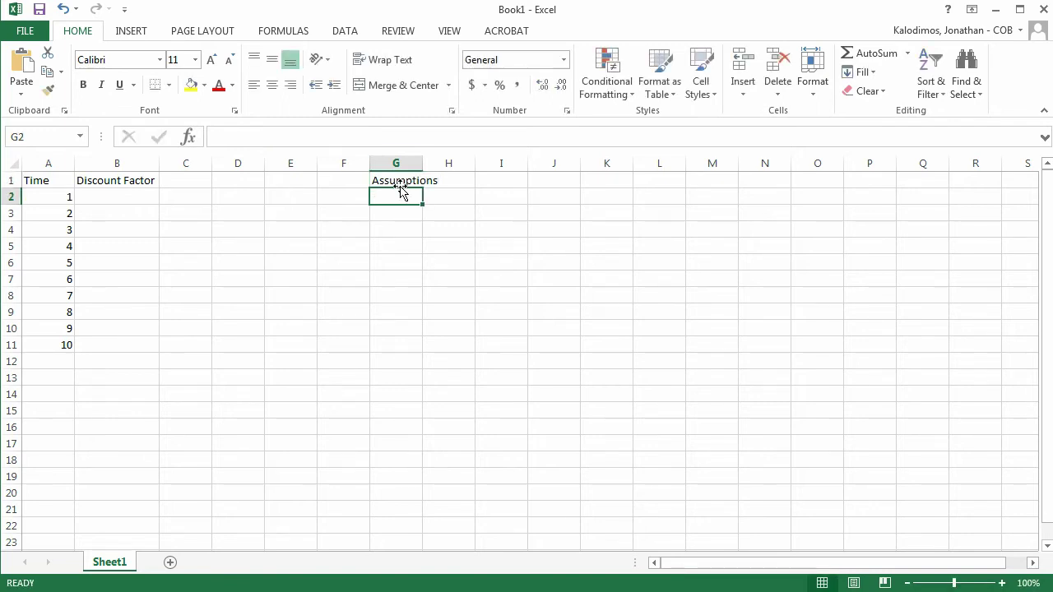
pyautogui.click(398, 183)
pyautogui.hotkey('ctrl', 'b')
pyautogui.press('Down')
# Enter High Growth Rate 6%, Mature Growth Rate 2% and Risk Free Rate 2% in G2:H4.
pyautogui.write('High Growth Rate')
pyautogui.press('Tab')
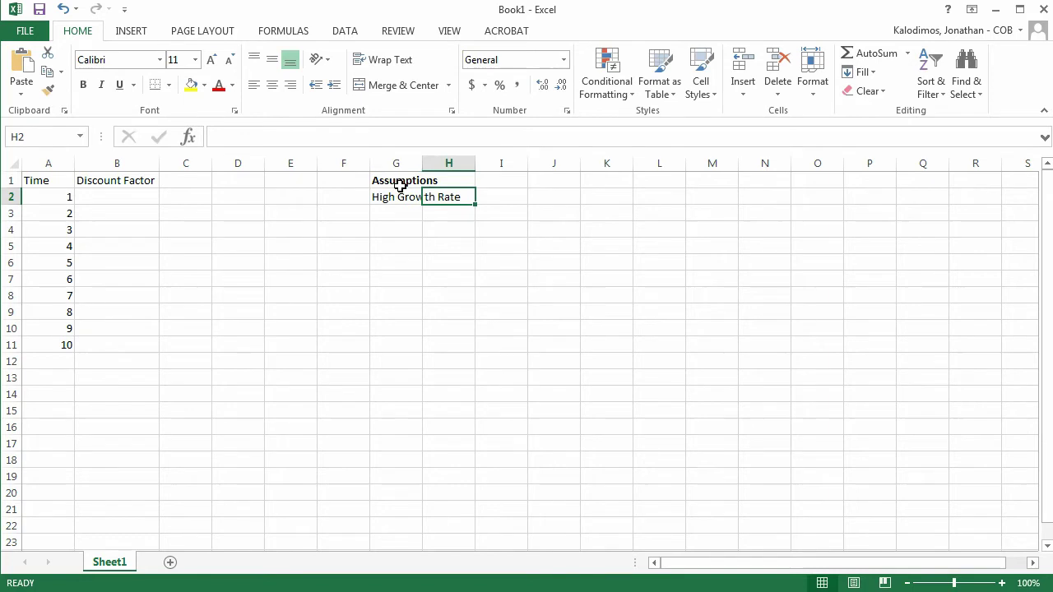
pyautogui.write('6%')
pyautogui.press('Return')
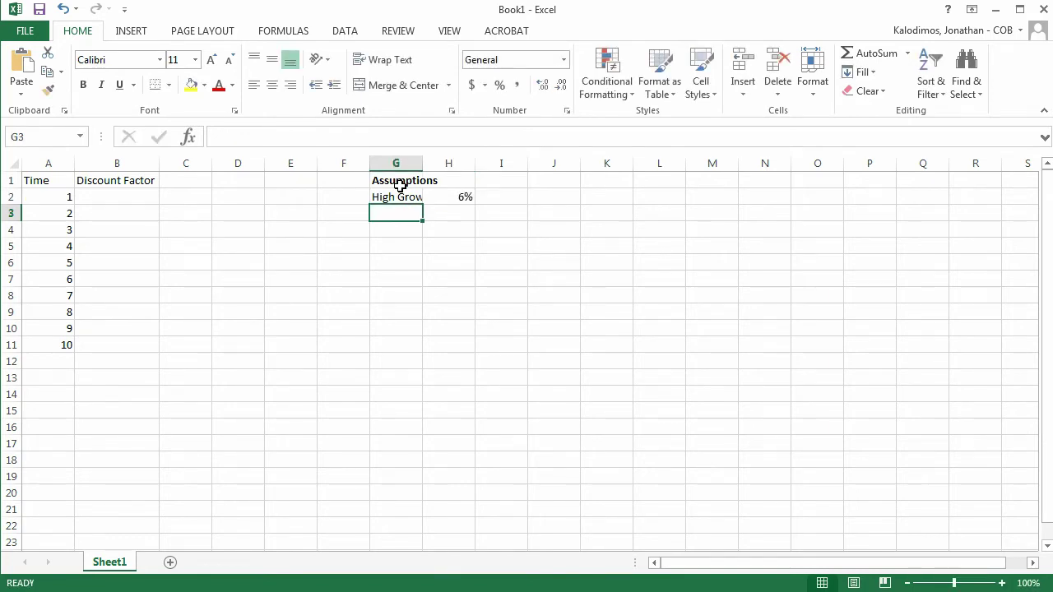
pyautogui.write('M')
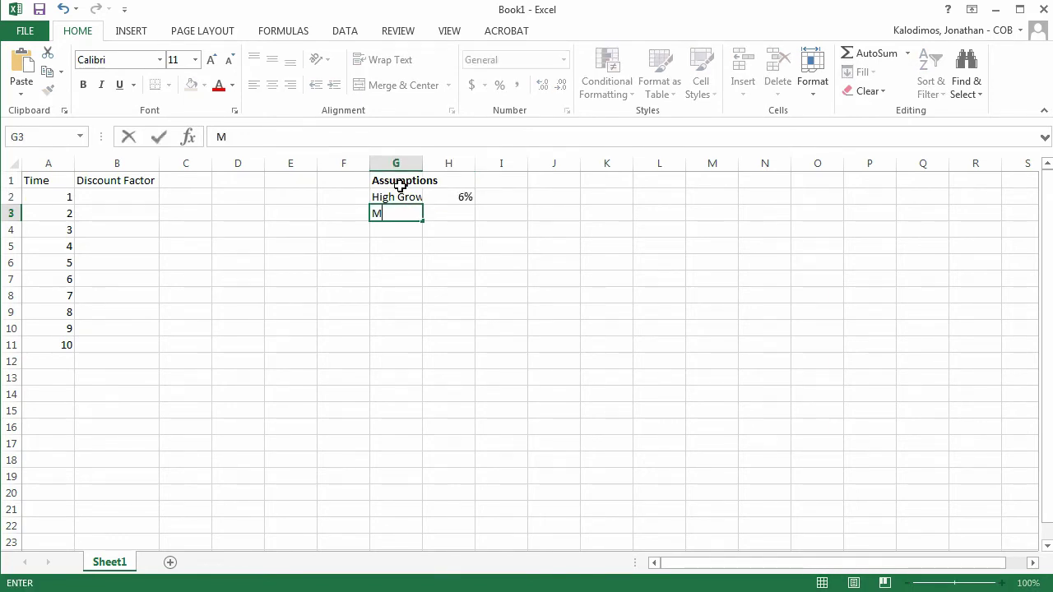
pyautogui.write('ature Growth Rate')
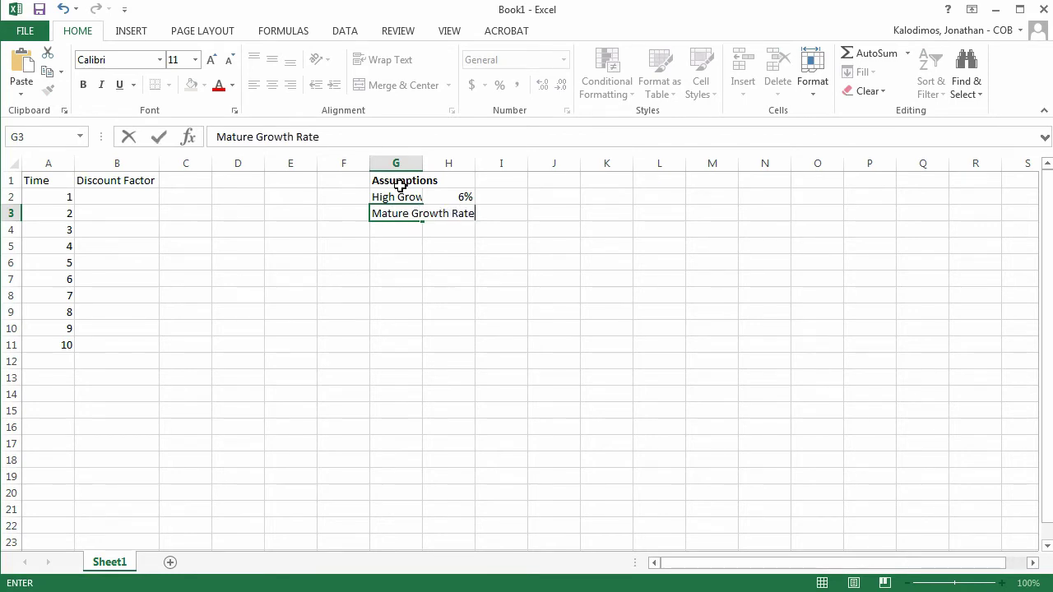
pyautogui.press('Tab')
pyautogui.write('2%')
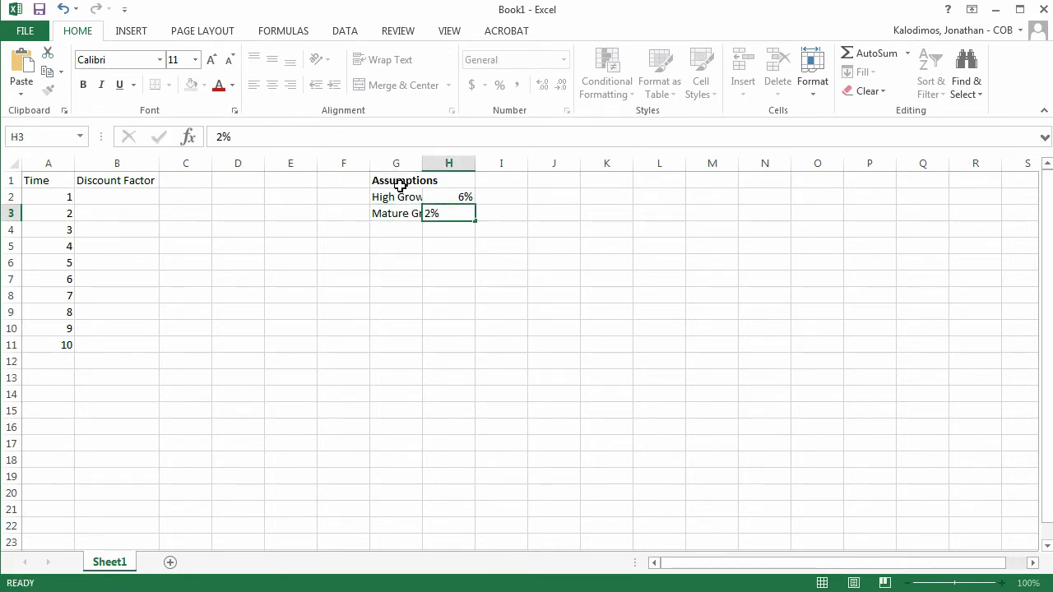
pyautogui.press('Return')
pyautogui.write('Risk ')
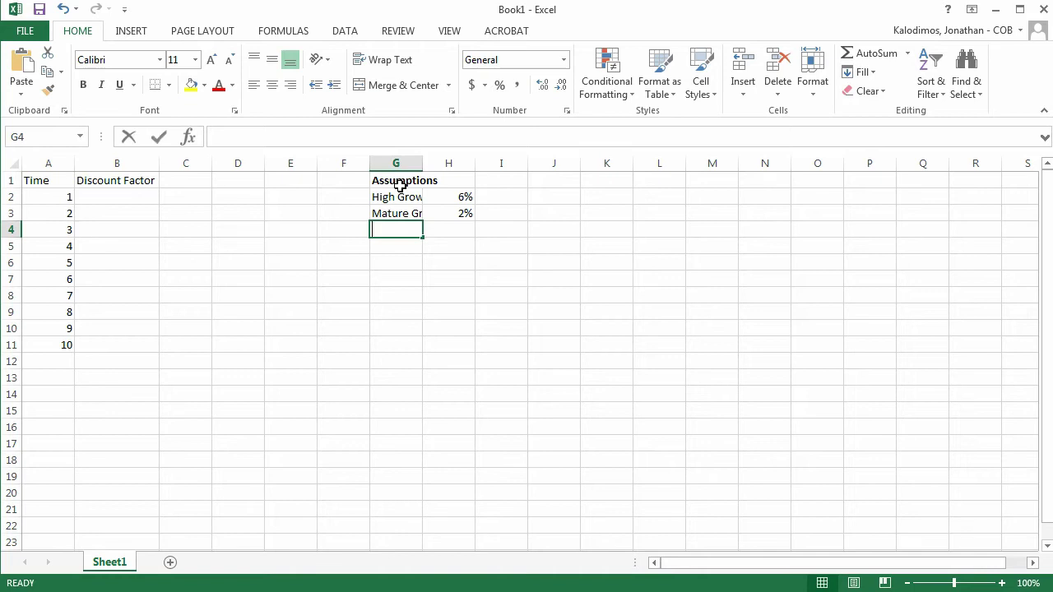
pyautogui.write('Free Rate')
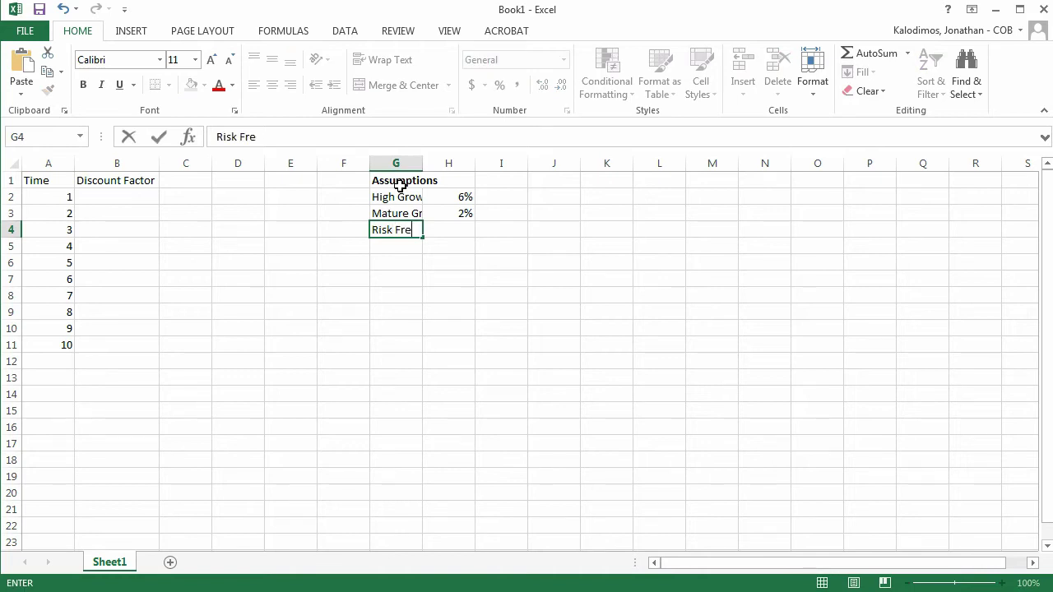
pyautogui.press('Tab')
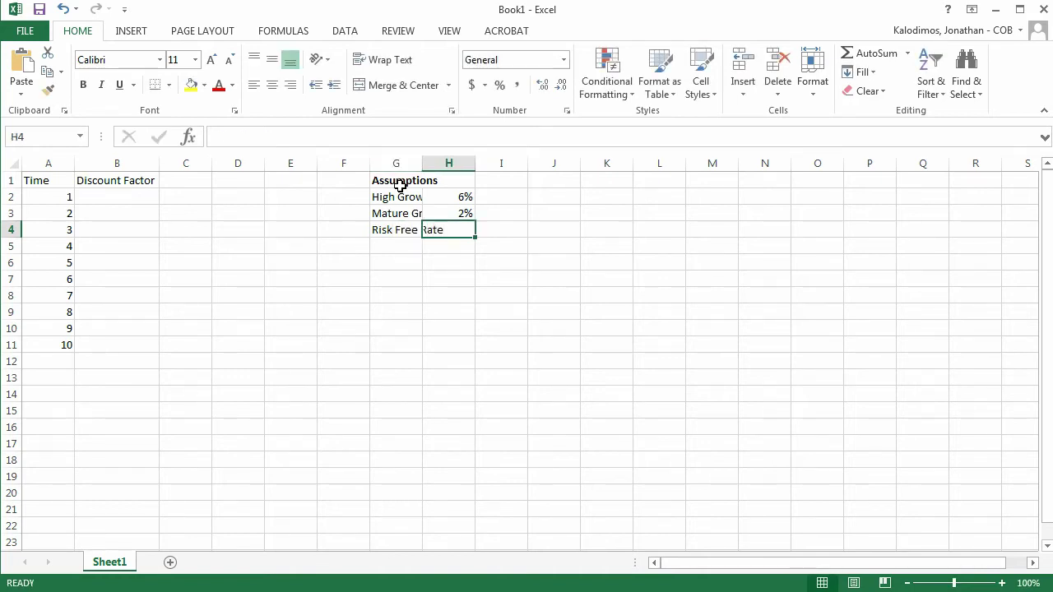
pyautogui.write('2%')
pyautogui.press('Return')
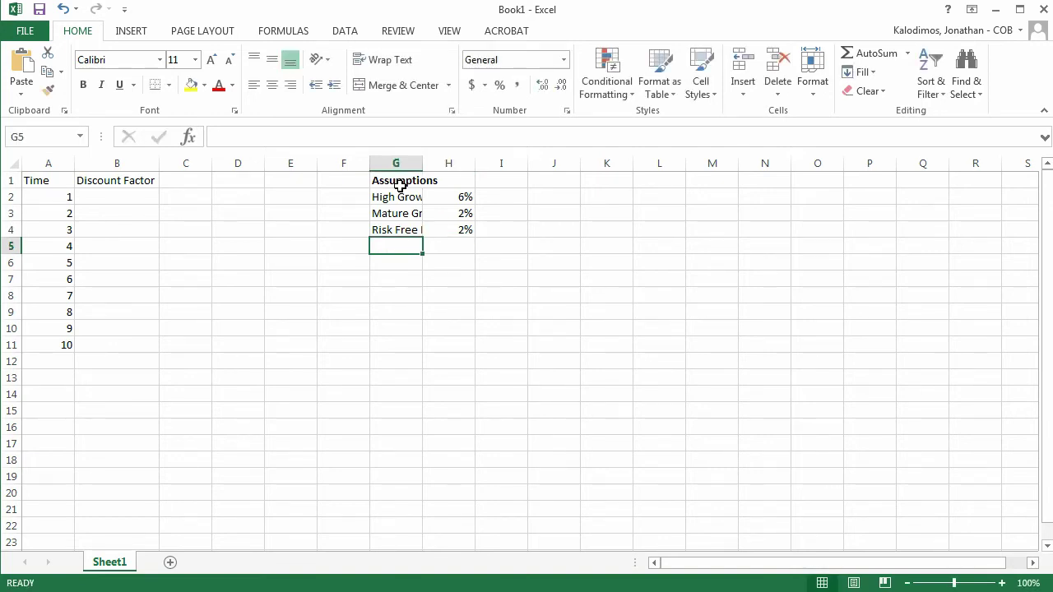
# Add RMRF 6% and beta 1.20 below the rates, discarding a stray entry.
pyautogui.write('RMRF')
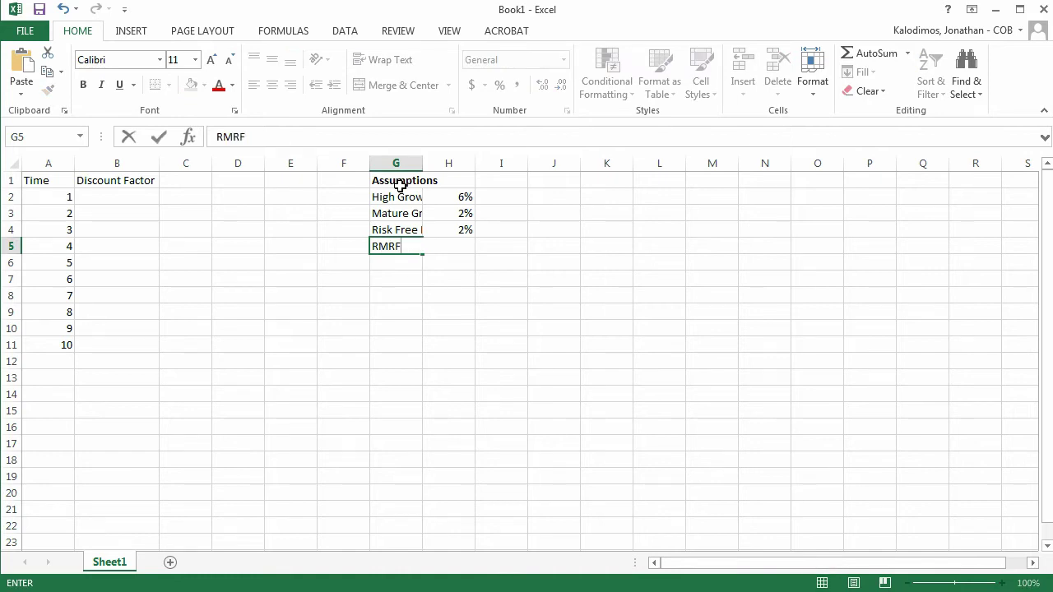
pyautogui.press('Tab')
pyautogui.write('^')
pyautogui.write('%')
pyautogui.press('Return')
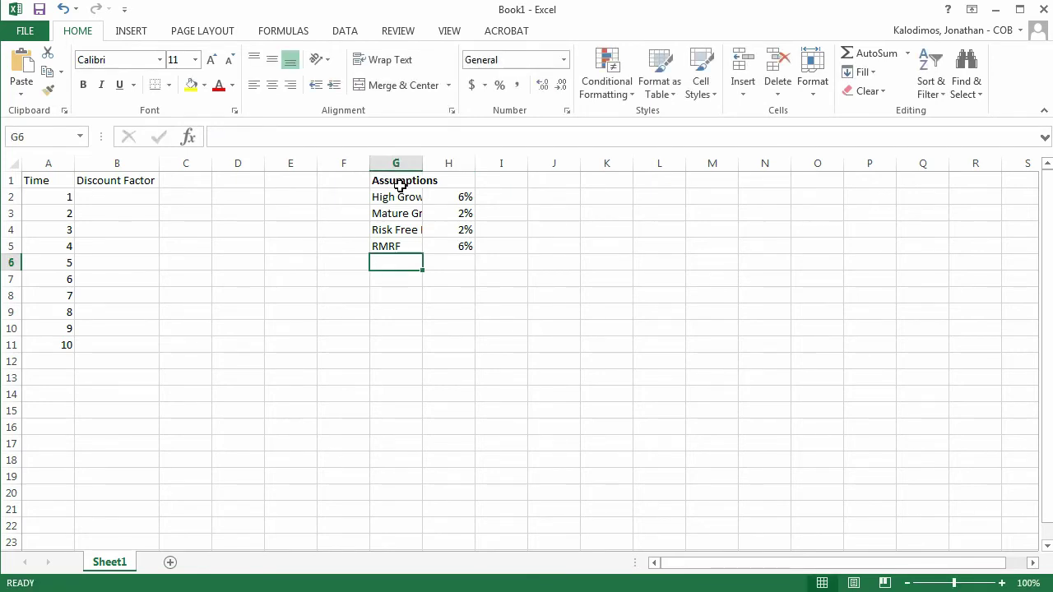
pyautogui.write('beta')
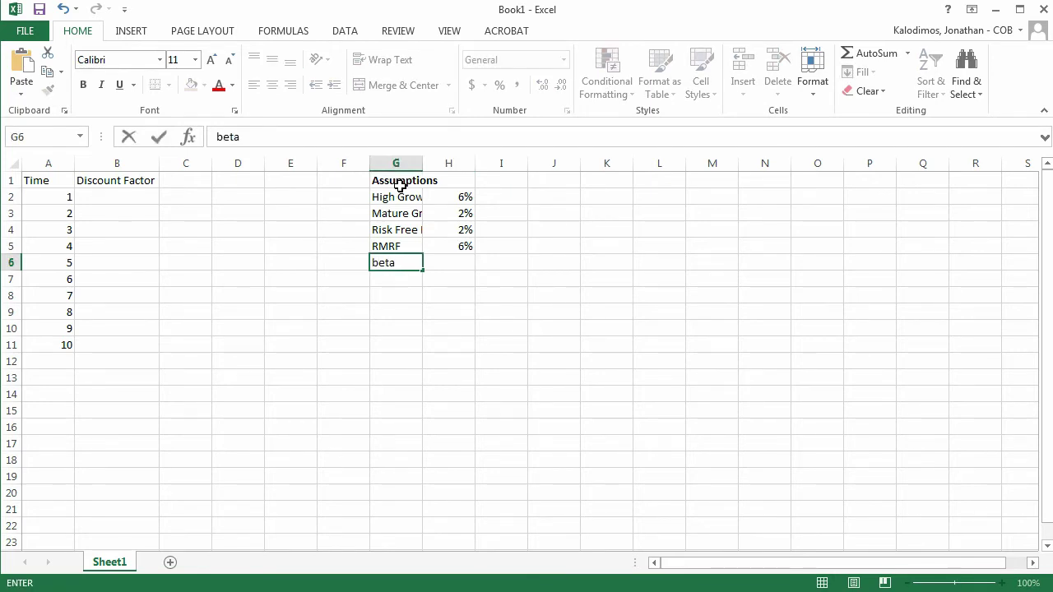
pyautogui.press('Tab')
pyautogui.write('1.20')
pyautogui.press('Return')
pyautogui.write('1')
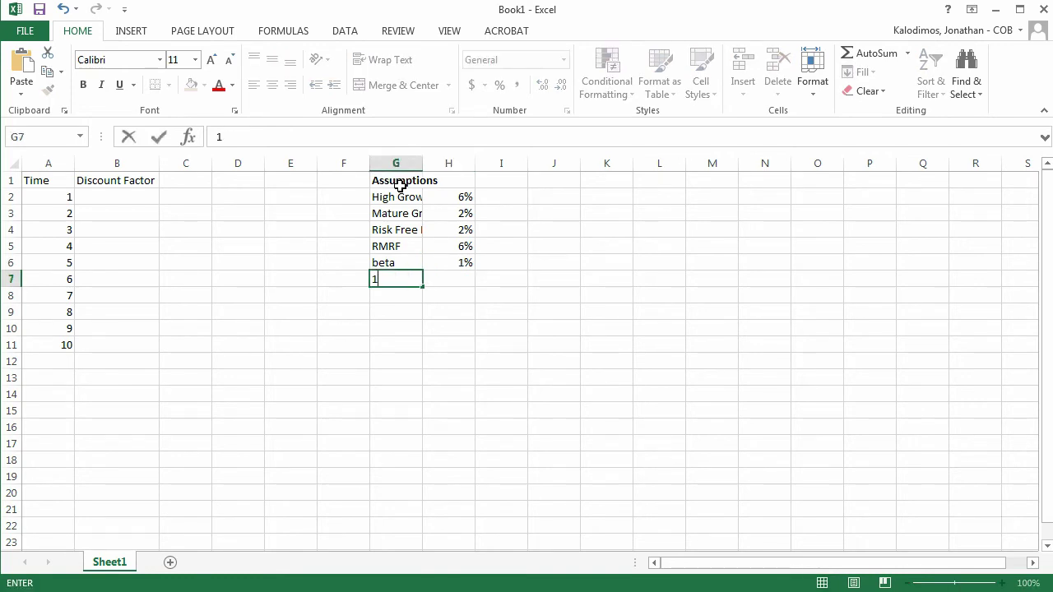
pyautogui.press('Escape')
pyautogui.press('Up')
pyautogui.press('Right')
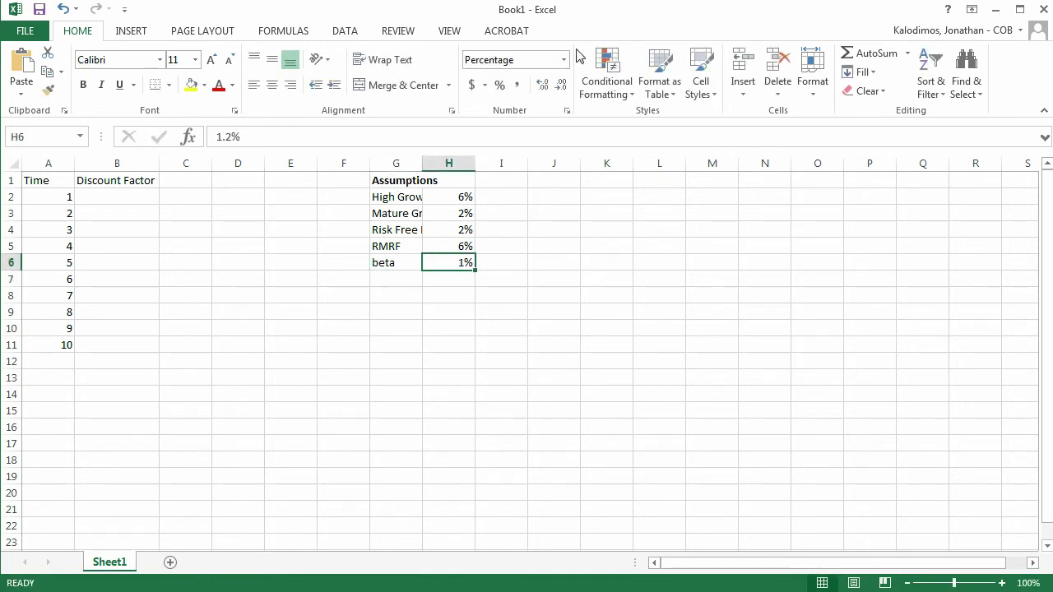
# Show beta as 1.20 in Comma Style and give the rates two decimals.
pyautogui.click(512, 89)
pyautogui.click(560, 85)
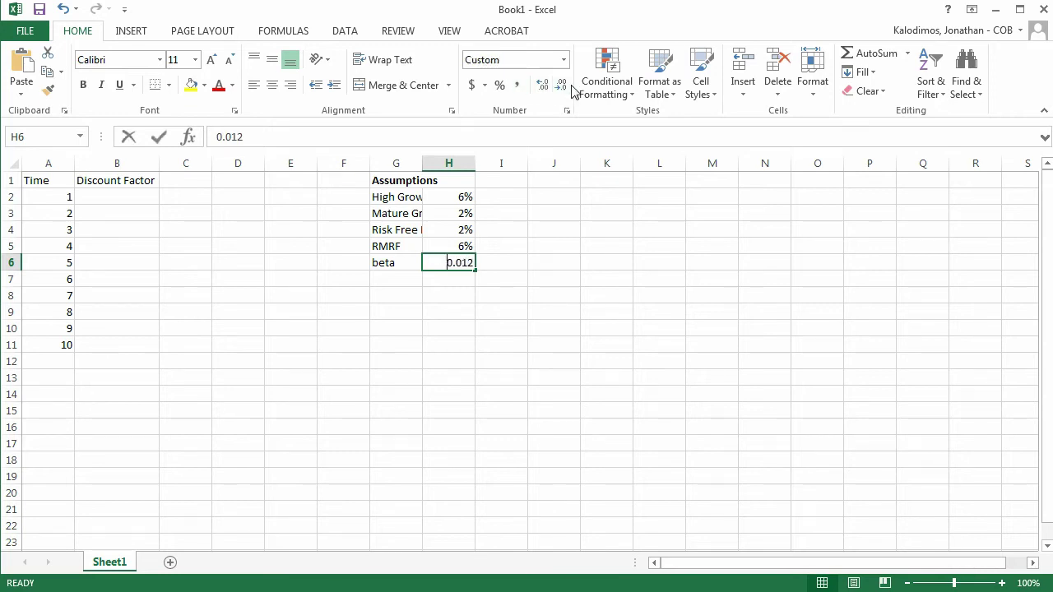
pyautogui.write('1.20')
pyautogui.press('Return')
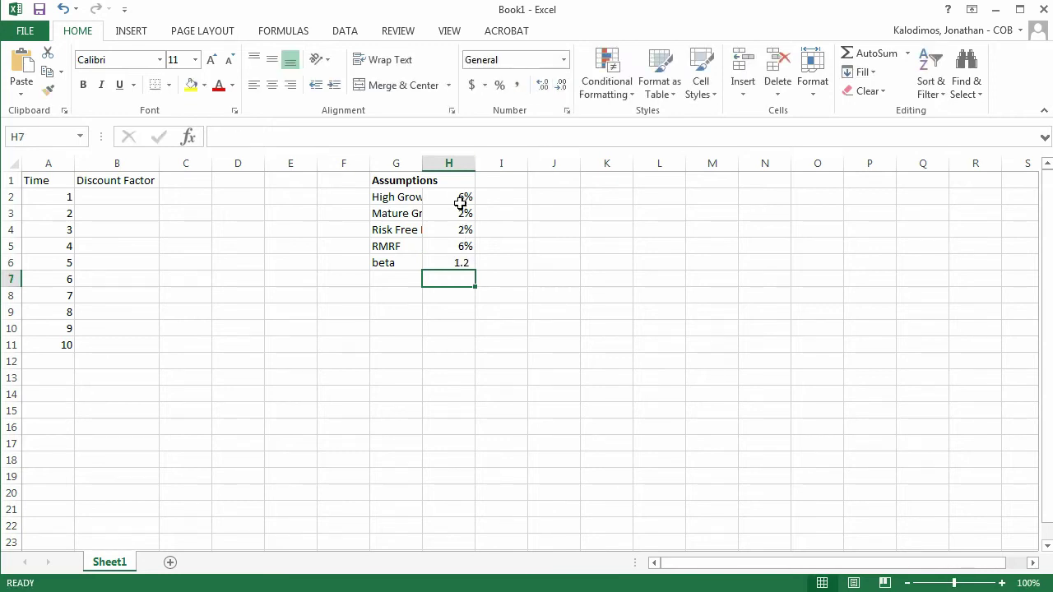
pyautogui.moveTo(463, 200); pyautogui.dragTo(462, 255)
pyautogui.click(543, 86)
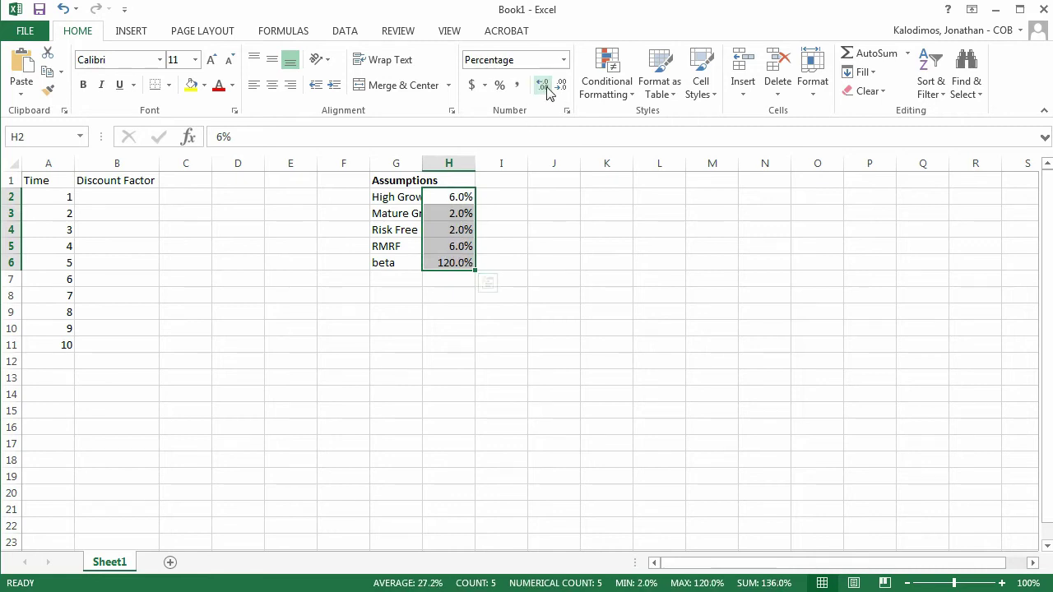
pyautogui.click(546, 87)
pyautogui.click(453, 263)
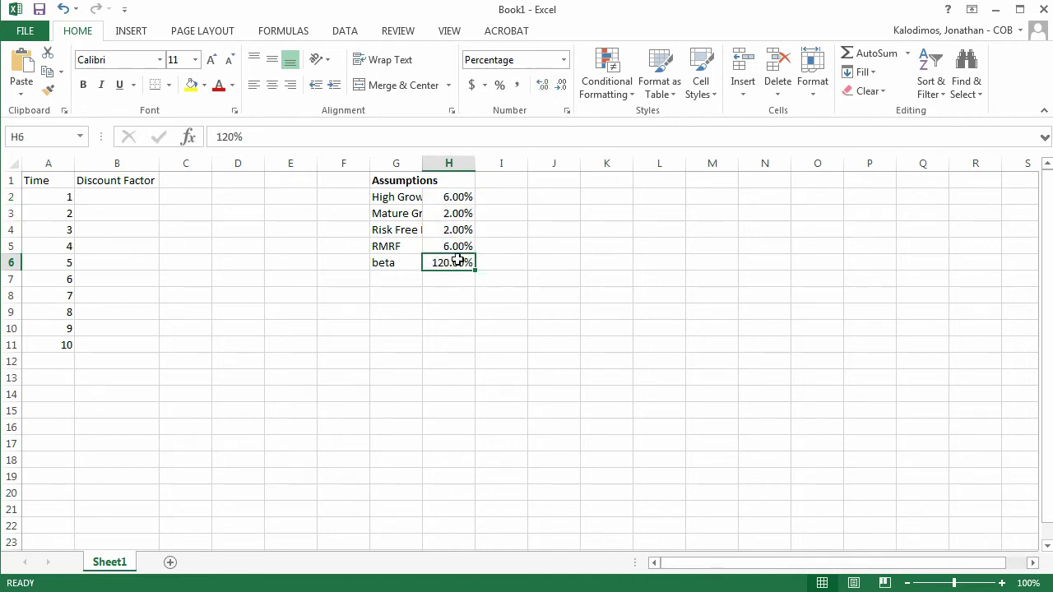
pyautogui.click(516, 88)
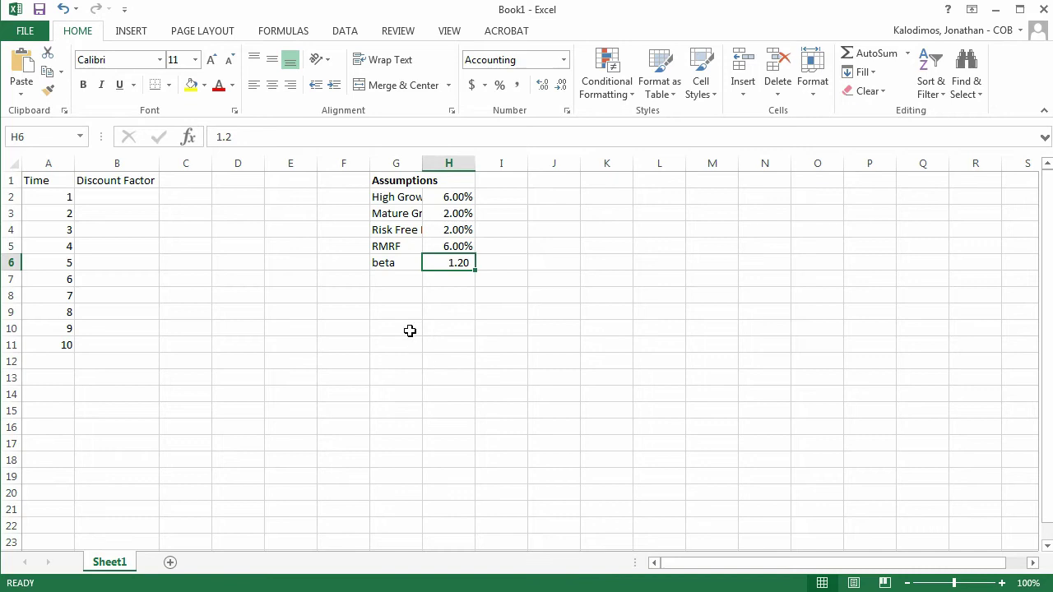
# Autofit column G and type a 'Simple Calculations' heading in G8.
pyautogui.click(406, 298)
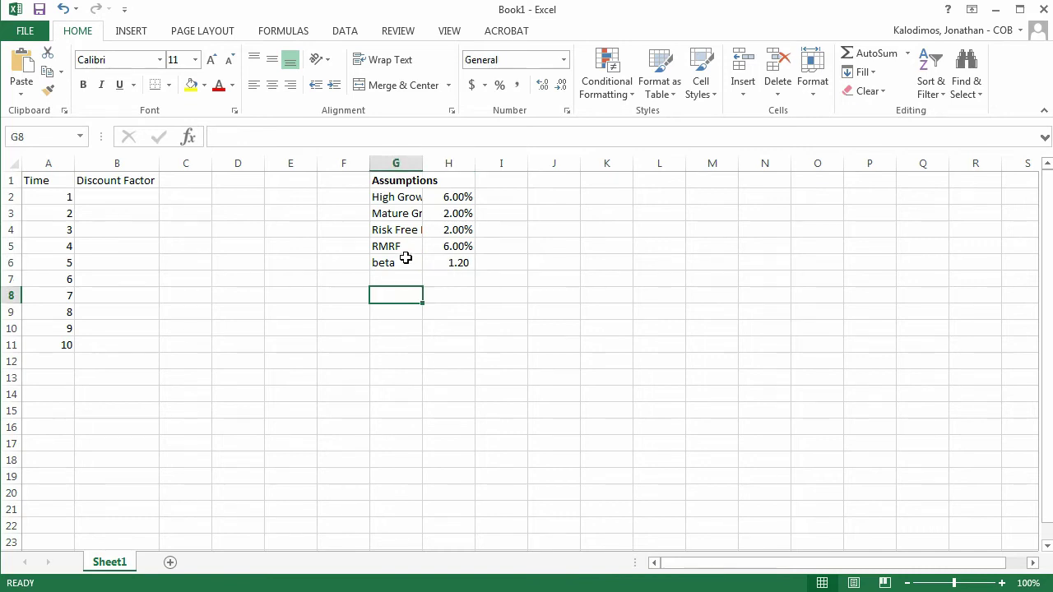
pyautogui.doubleClick(424, 163)
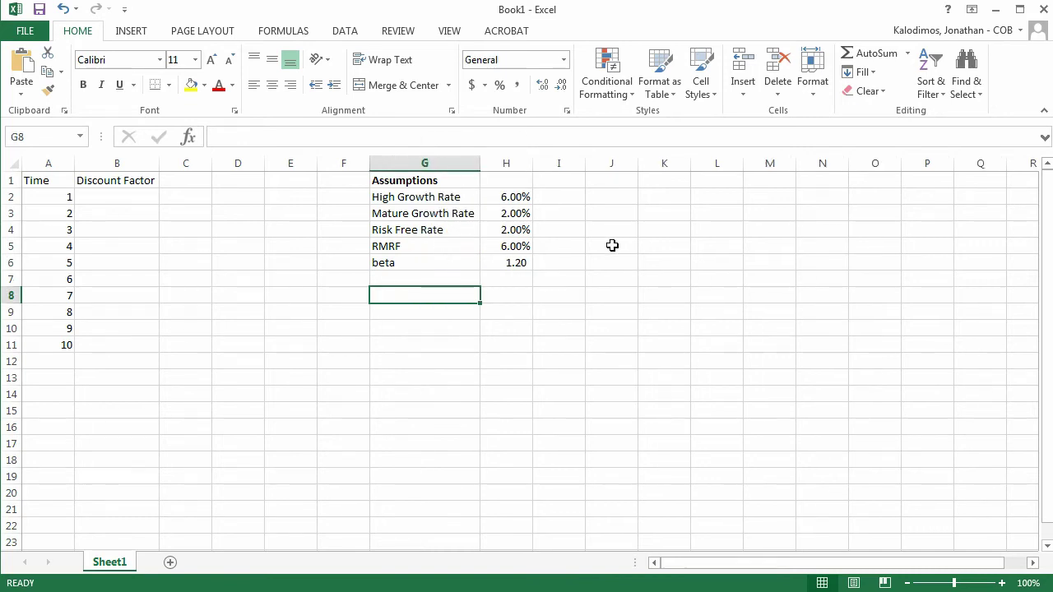
pyautogui.write('Simple Calculations')
pyautogui.press('Return')
pyautogui.press('Up')
# Bold the heading and add CAPM Discount Rate =H4+H6*H5 in row 9.
pyautogui.hotkey('ctrl', 'b')
pyautogui.press('Down')
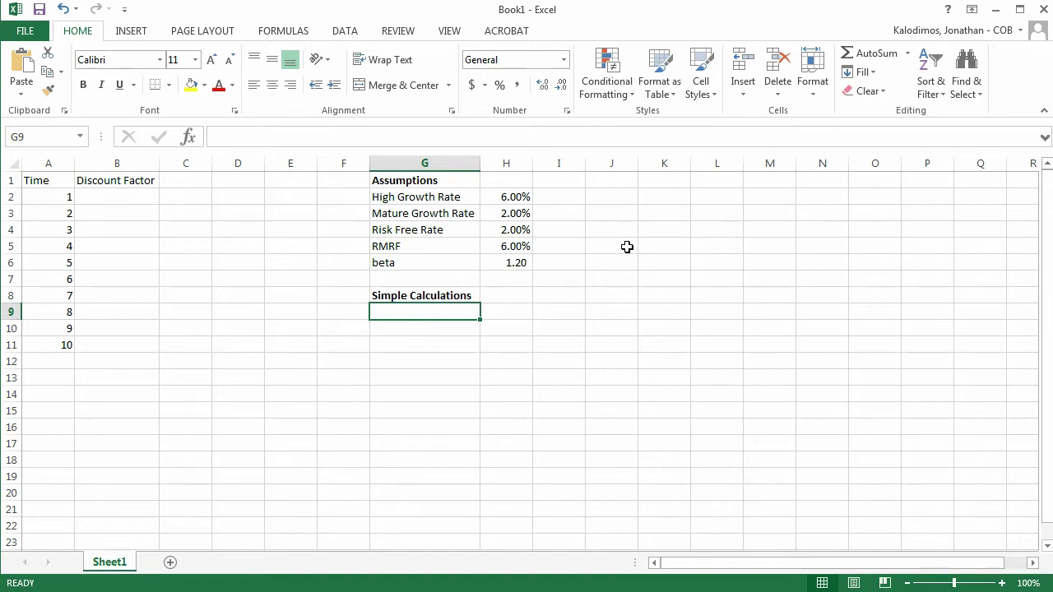
pyautogui.write('CAPM D')
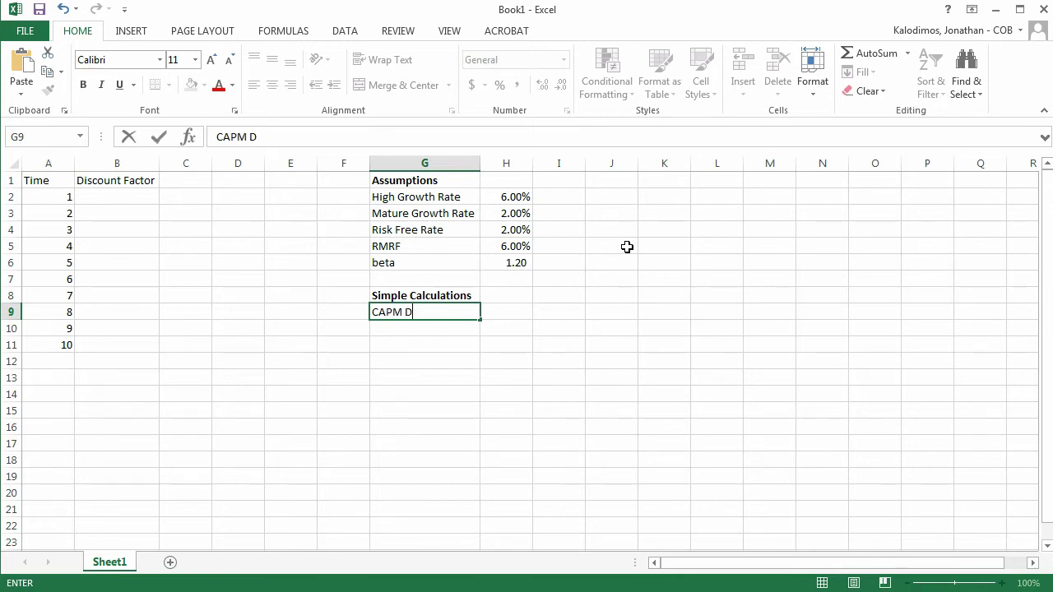
pyautogui.write('iscount Rate')
pyautogui.press('Tab')
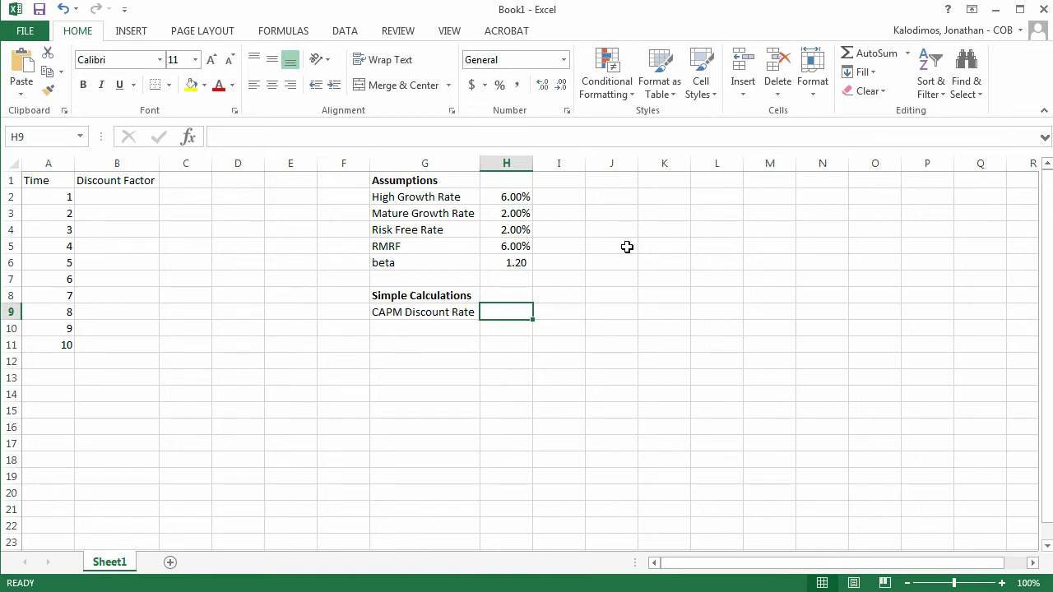
pyautogui.write('=')
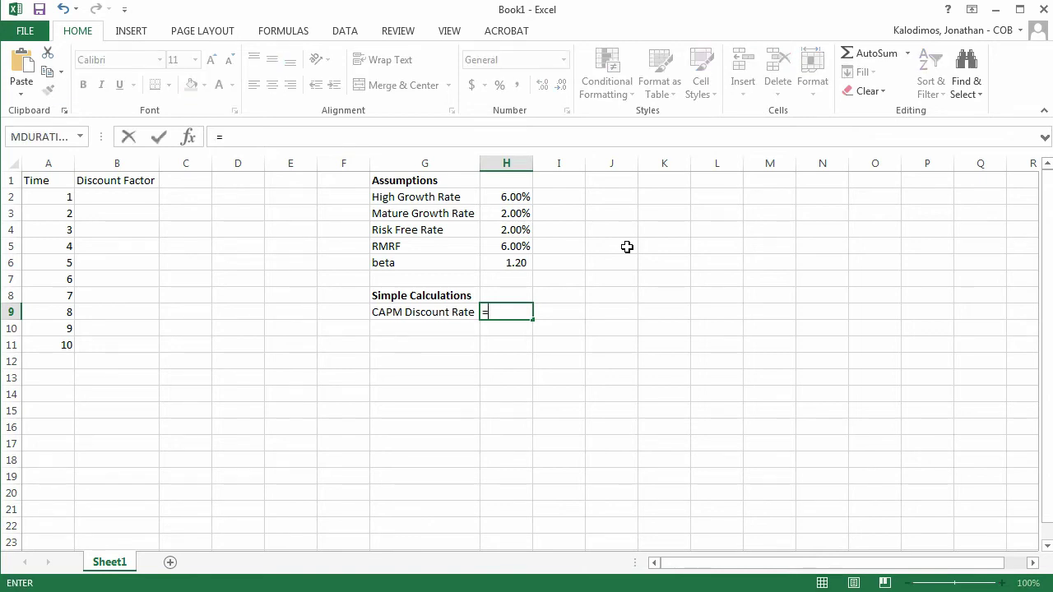
pyautogui.press('Up')
pyautogui.press('Up')
pyautogui.press('Up')
pyautogui.press('Up')
pyautogui.press('Up')
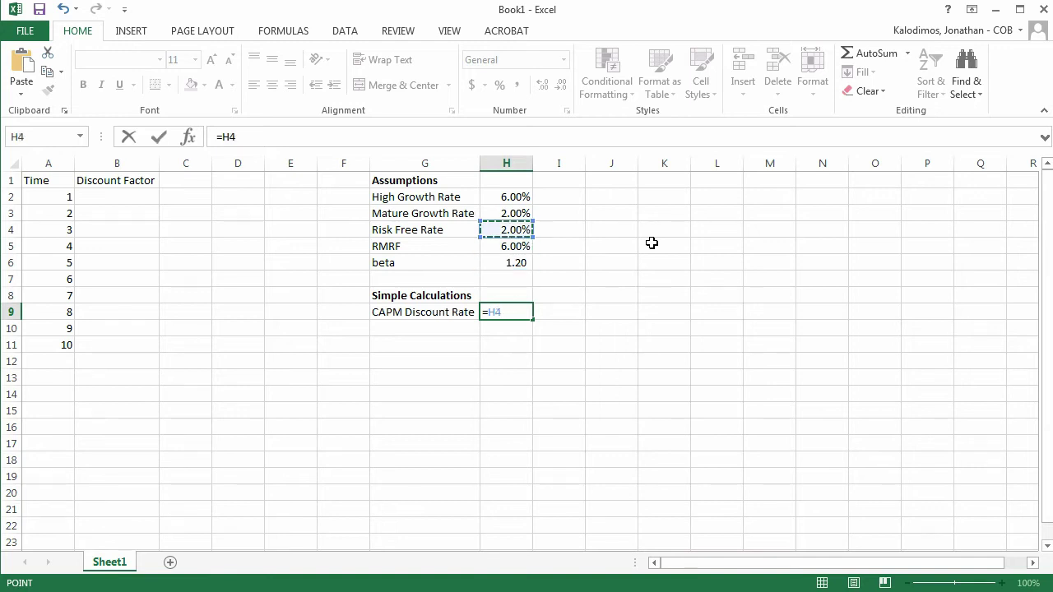
pyautogui.write('+')
pyautogui.press('Up')
pyautogui.press('Up')
pyautogui.press('Up')
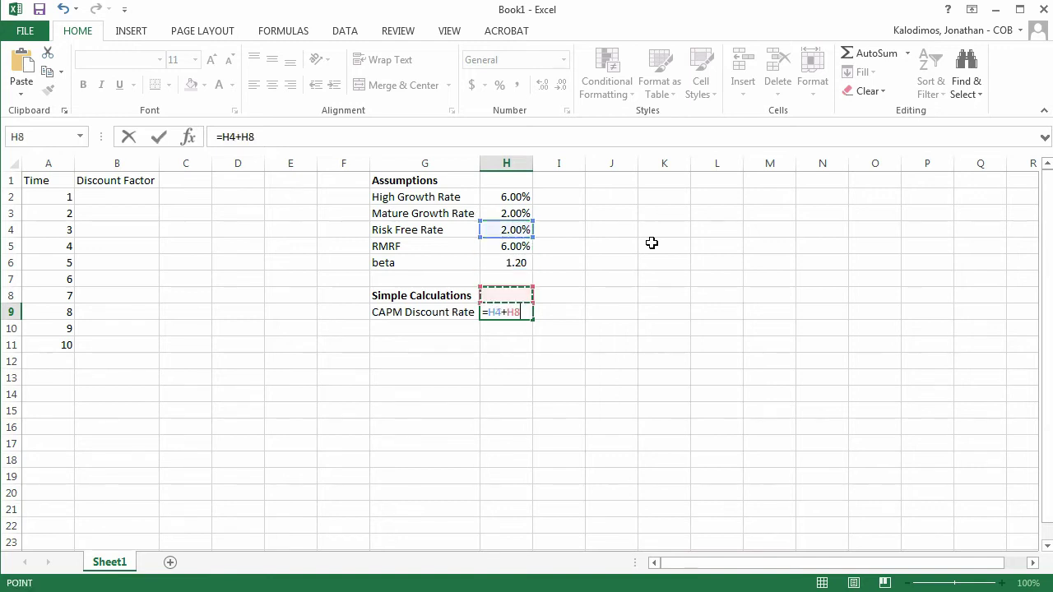
pyautogui.write('*')
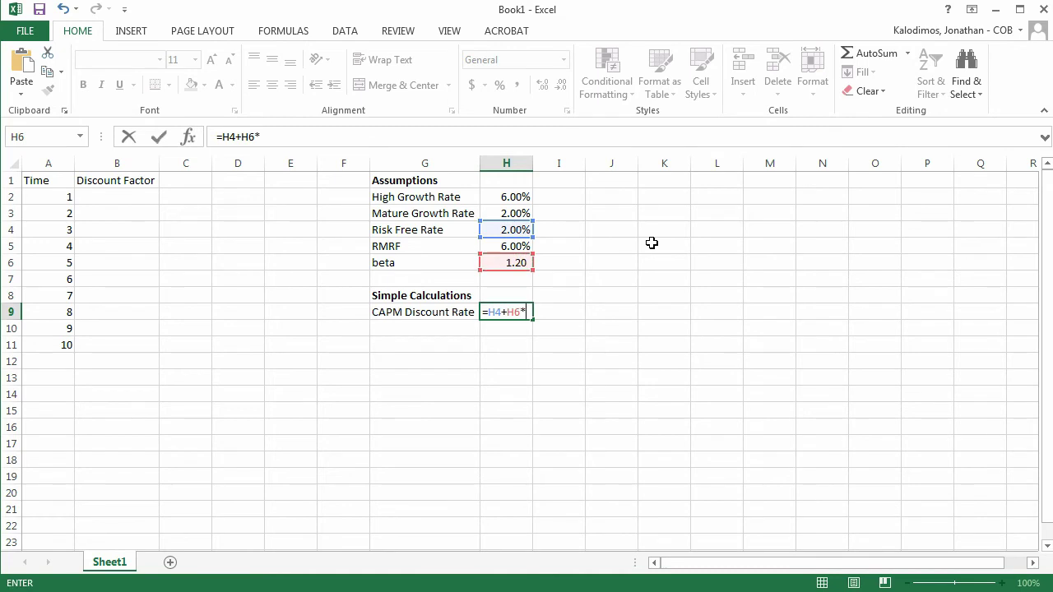
pyautogui.press('Up')
pyautogui.press('Up')
pyautogui.press('Up')
pyautogui.press('Up')
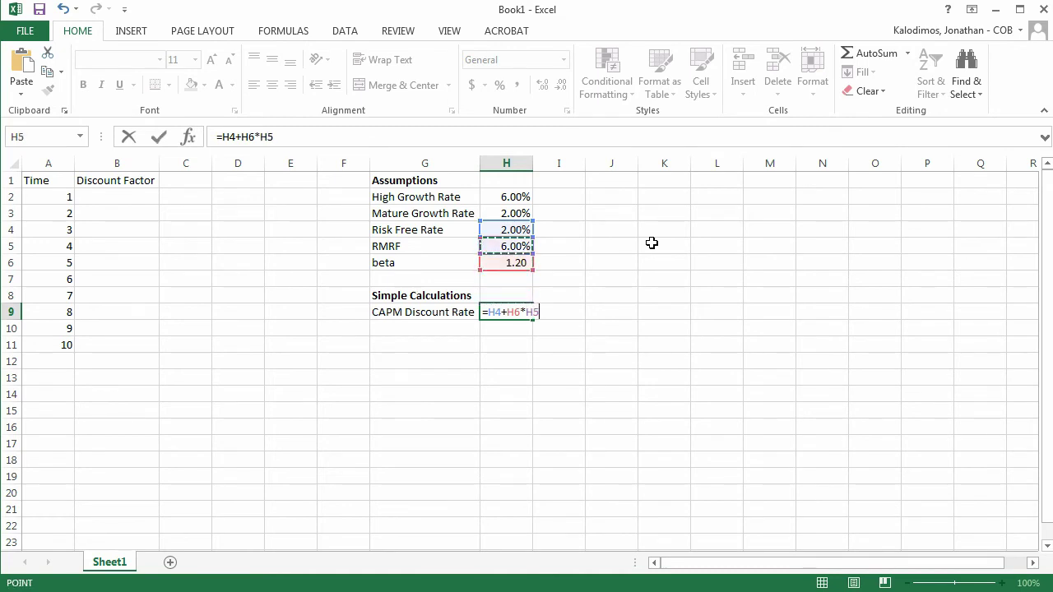
pyautogui.press('Return')
# Format the CAPM rate as a percentage with two decimals (9.20%).
pyautogui.press('Up')
pyautogui.press('Right')
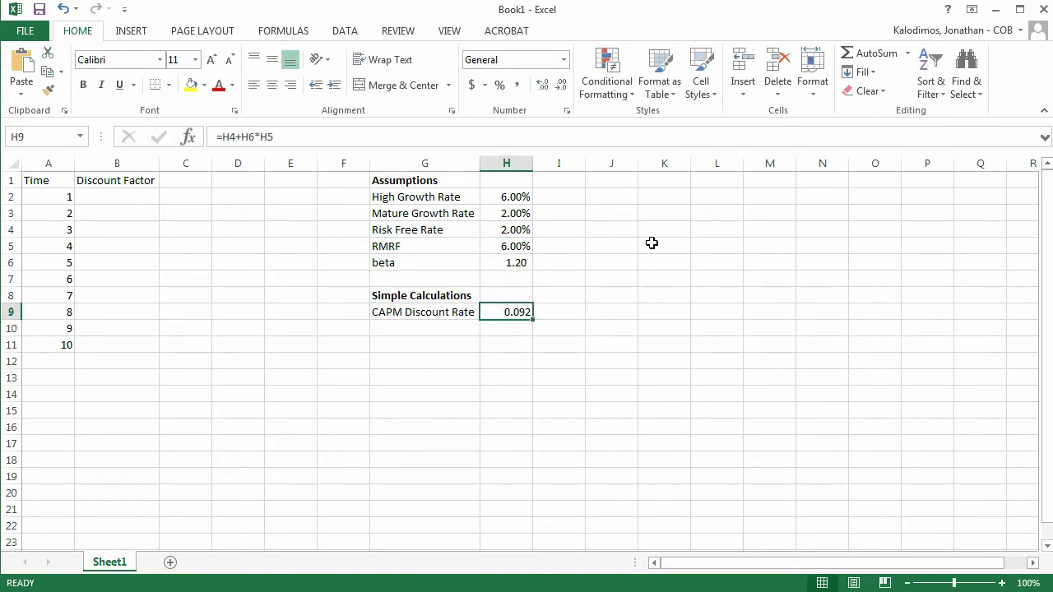
pyautogui.click(499, 86)
pyautogui.click(543, 86)
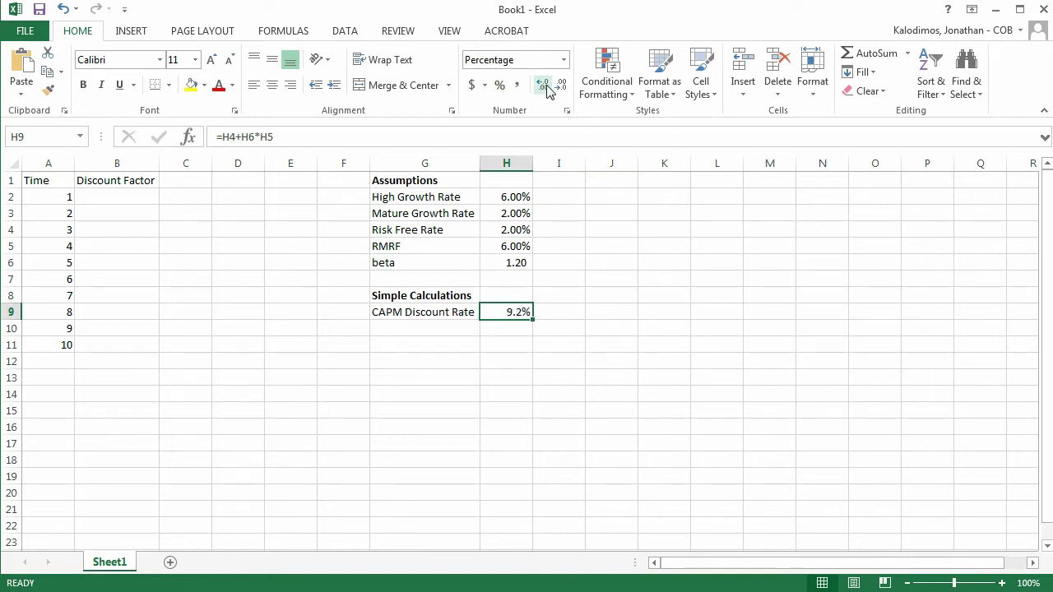
pyautogui.click(545, 86)
pyautogui.click(142, 198)
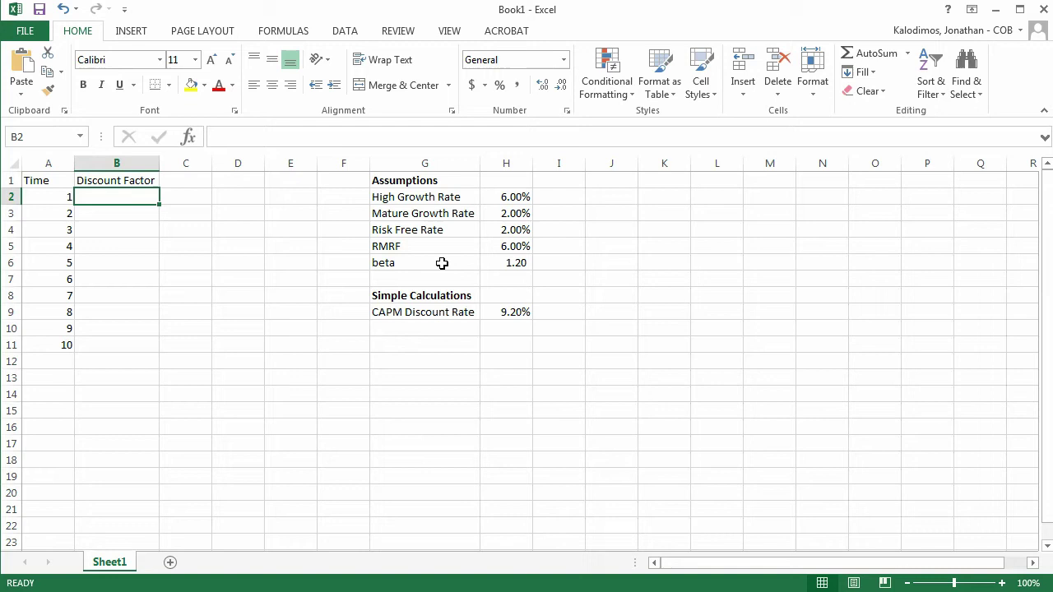
# Enter the first discount factor =1/(1+$H$9)^A2 in B2.
pyautogui.write('+1/')
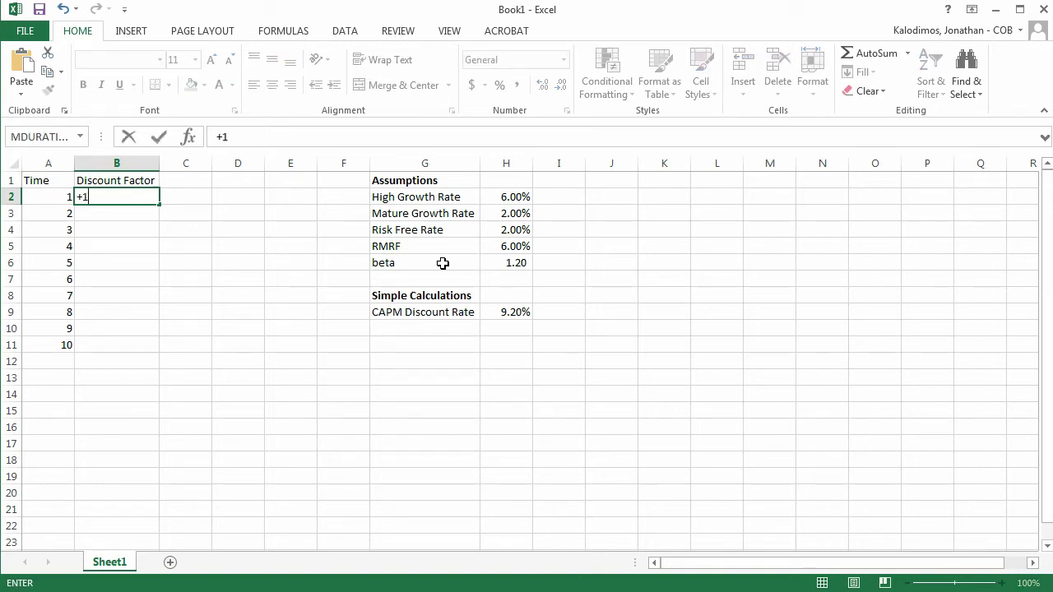
pyautogui.press('Right')
pyautogui.press('Right')
pyautogui.press('Right')
pyautogui.press('Right')
pyautogui.press('Right')
pyautogui.press('Right')
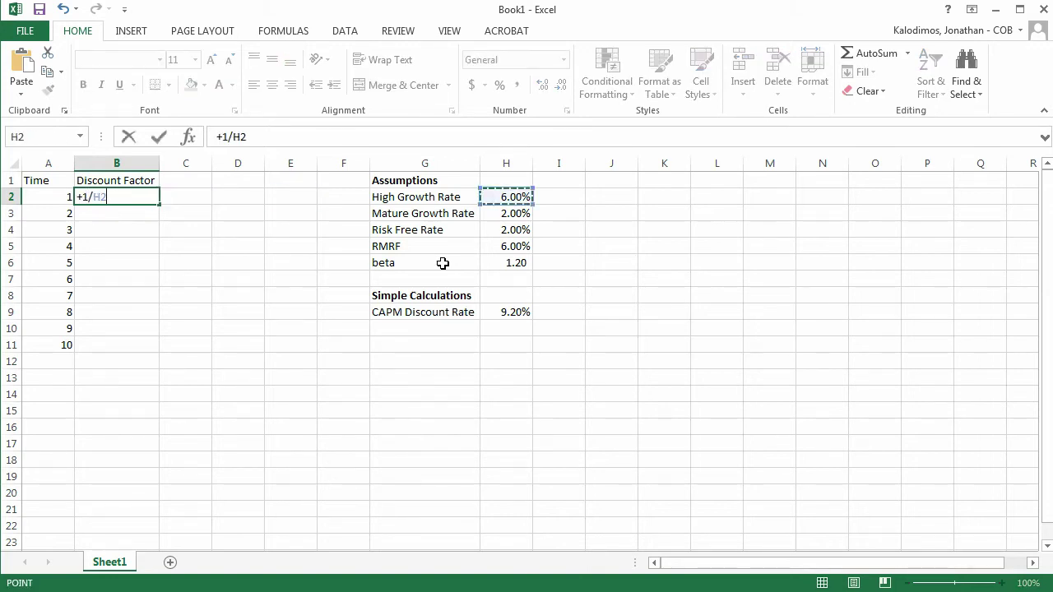
pyautogui.press('Down')
pyautogui.press('BackSpace')
pyautogui.press('BackSpace')
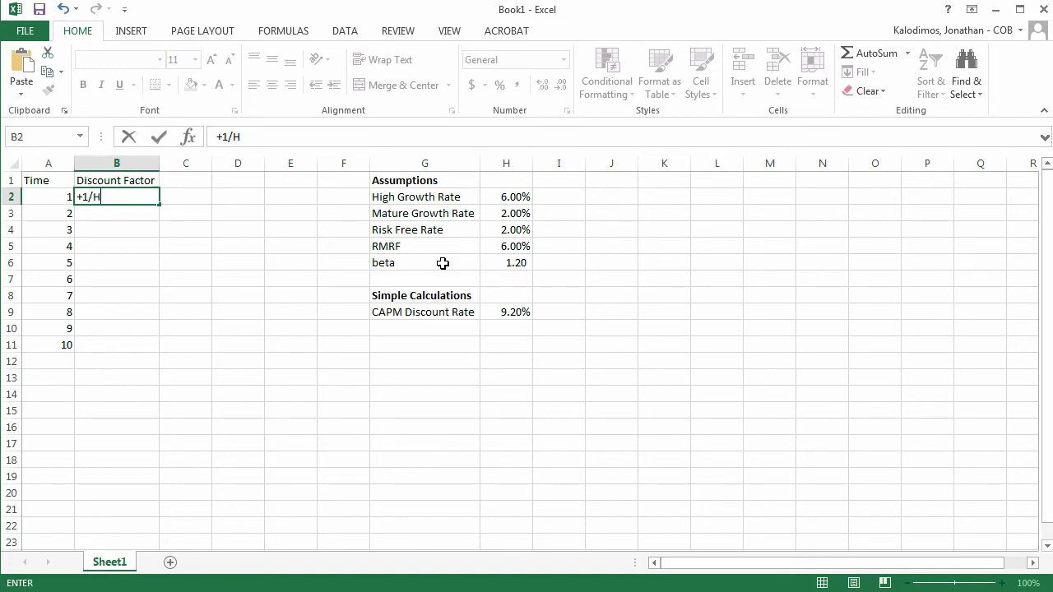
pyautogui.write('(1+')
pyautogui.click(510, 310)
pyautogui.press('F4')
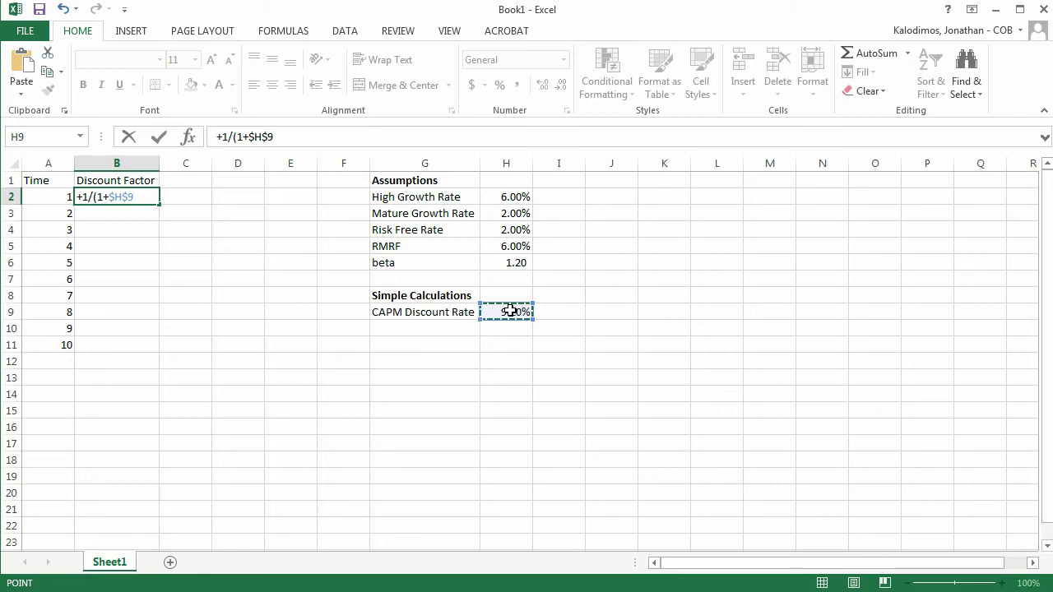
pyautogui.write(')^')
pyautogui.press('Left')
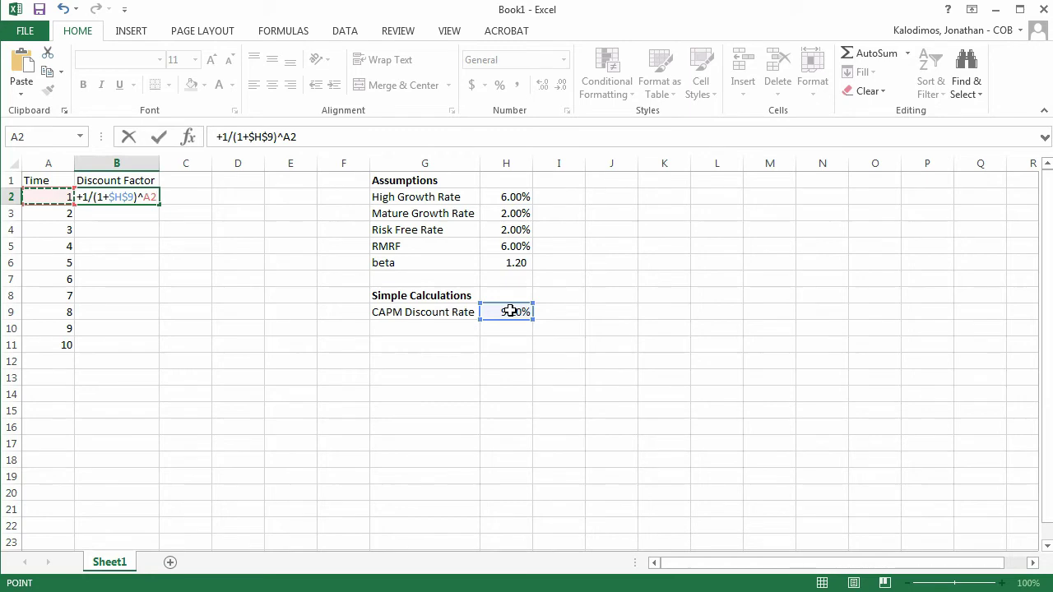
pyautogui.press('Return')
# Fill the discount factor down to B11 and show it at two decimals.
pyautogui.press('Up')
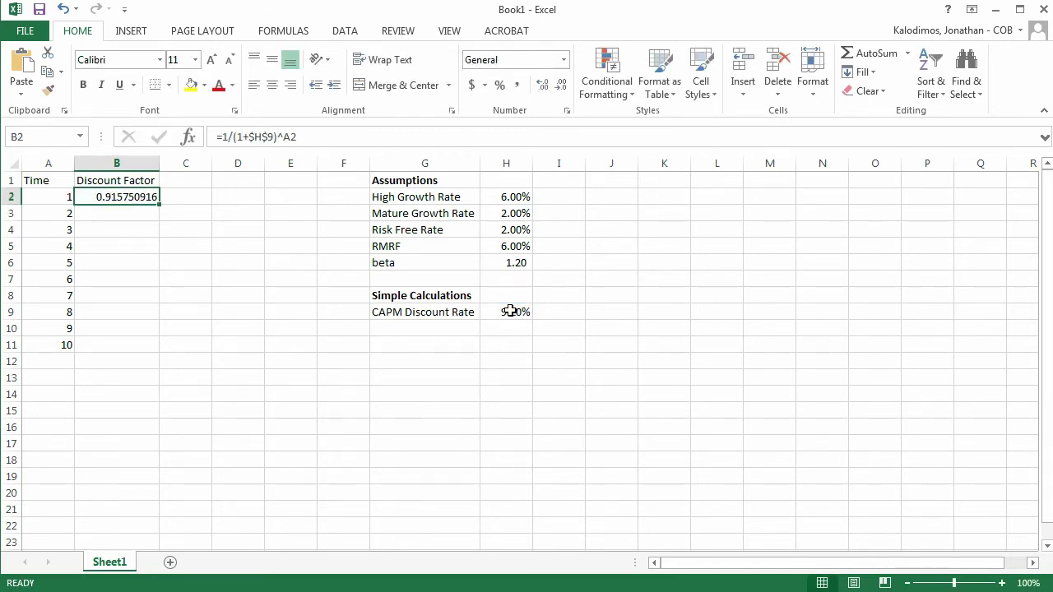
pyautogui.hotkey('shift', 'Down')
pyautogui.hotkey('shift', 'Down')
pyautogui.hotkey('shift', 'Down')
pyautogui.hotkey('shift', 'Down')
pyautogui.hotkey('shift', 'Down')
pyautogui.hotkey('shift', 'Down')
pyautogui.hotkey('shift', 'Down')
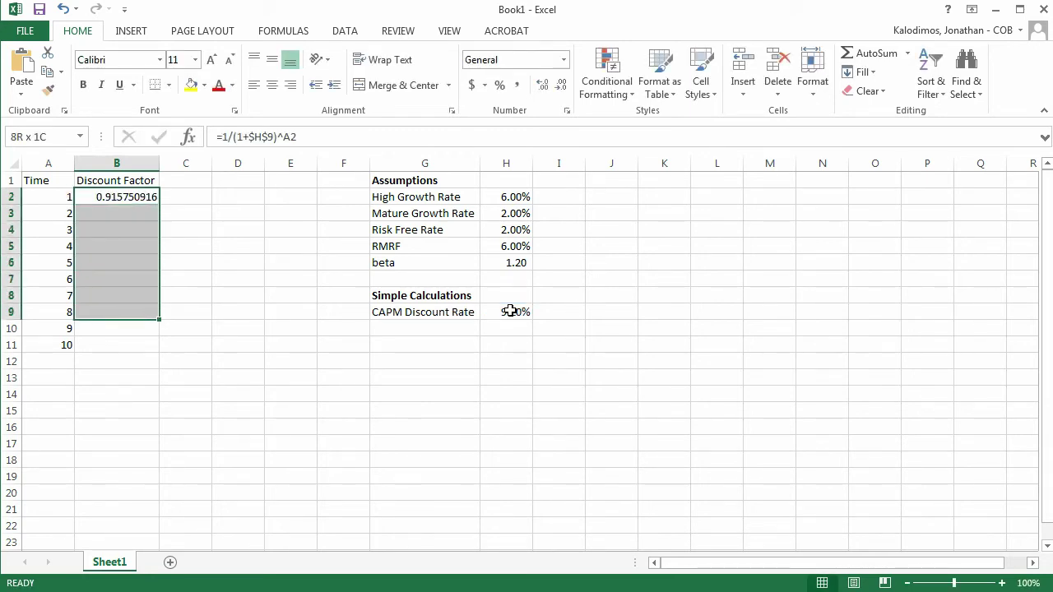
pyautogui.hotkey('shift', 'Down')
pyautogui.hotkey('shift', 'Down')
pyautogui.hotkey('ctrl', 'd')
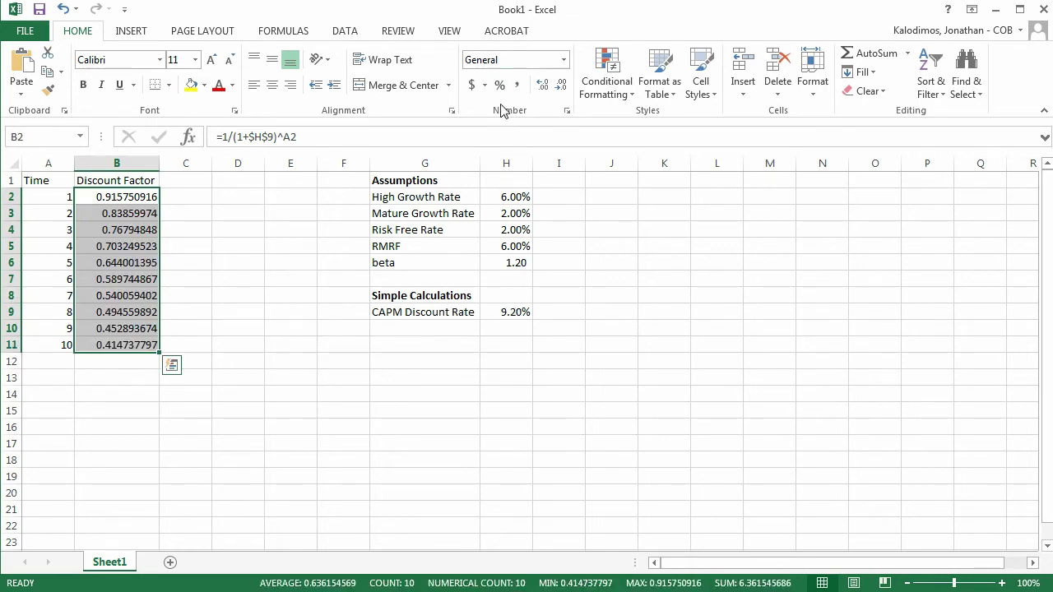
pyautogui.click(564, 84)
pyautogui.click(564, 85)
pyautogui.click(564, 85)
pyautogui.click(564, 85)
pyautogui.click(564, 85)
pyautogui.click(564, 85)
pyautogui.click(564, 85)
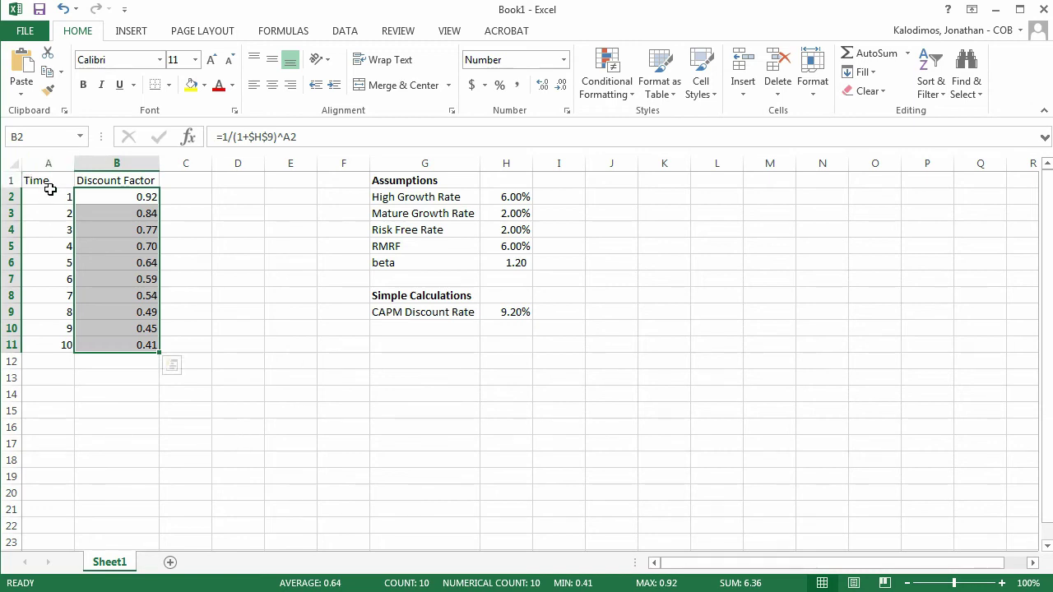
pyautogui.click(197, 180)
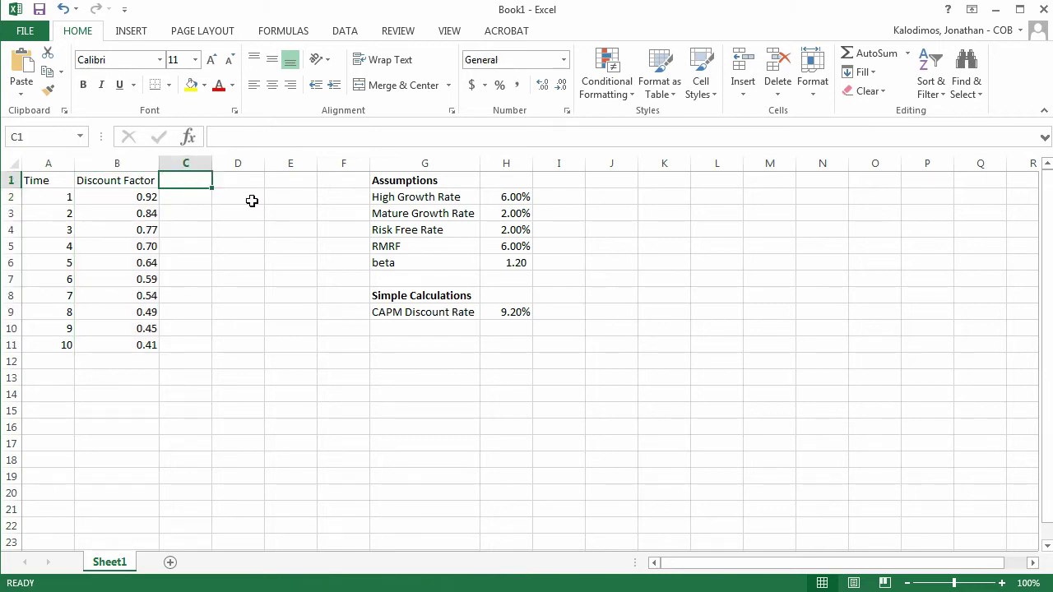
# Head C1 'Cash Flows' and enter 5, 5, 9, 7, 10 in C2:C6.
pyautogui.write('Cash F')
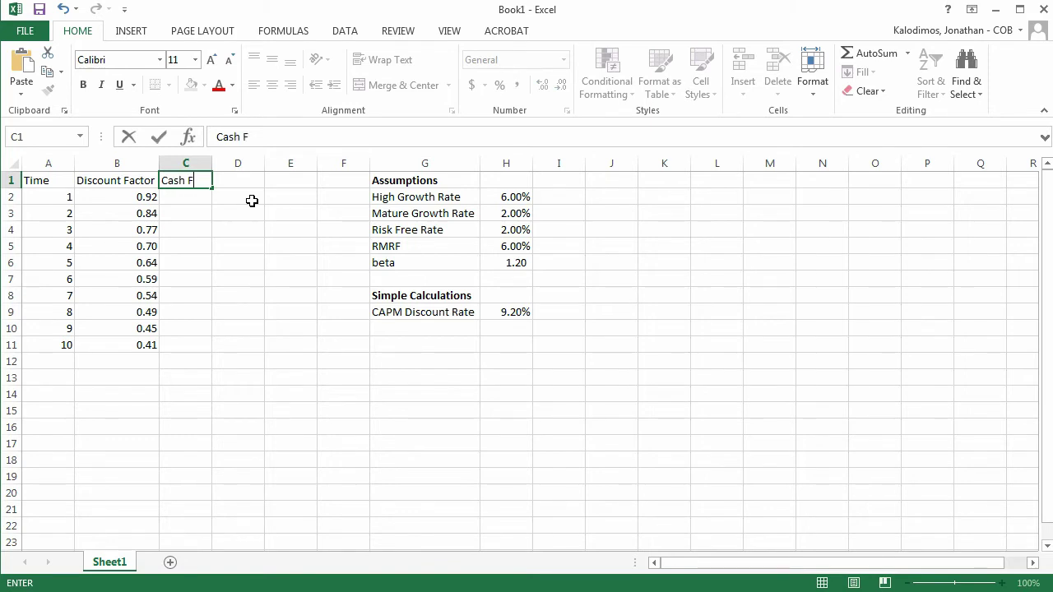
pyautogui.write('lows')
pyautogui.press('Return')
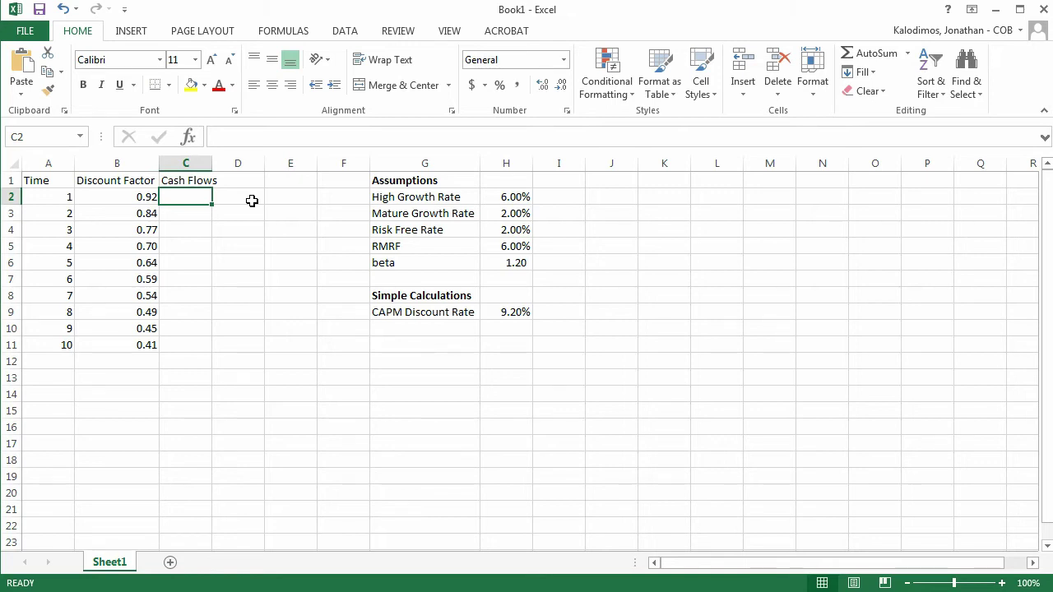
pyautogui.write('5')
pyautogui.press('Return')
pyautogui.write('5')
pyautogui.press('Return')
pyautogui.write('9')
pyautogui.press('Return')
pyautogui.write('7')
pyautogui.press('Return')
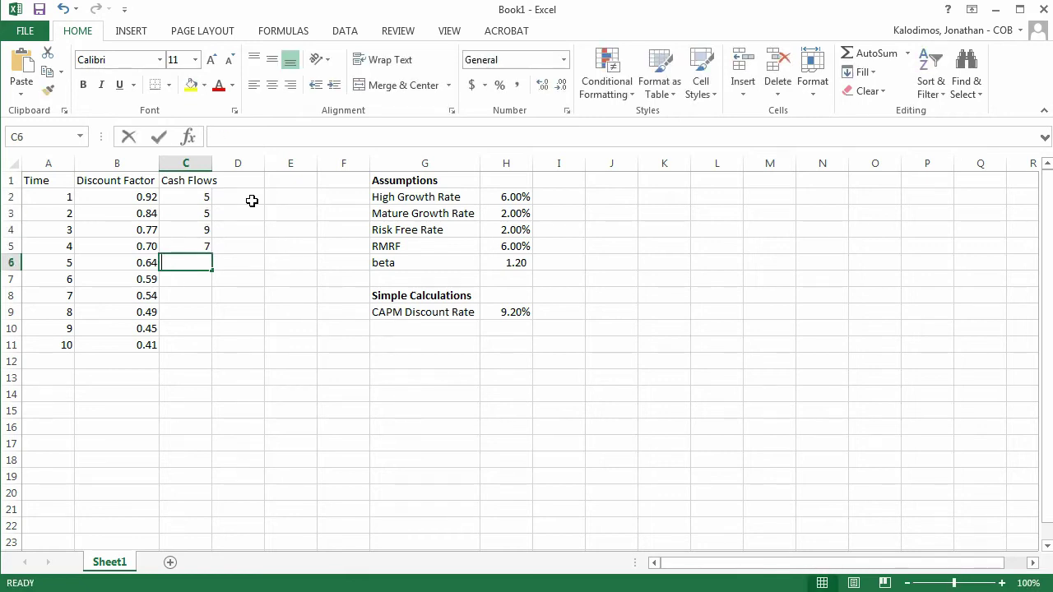
pyautogui.write('10')
pyautogui.press('Return')
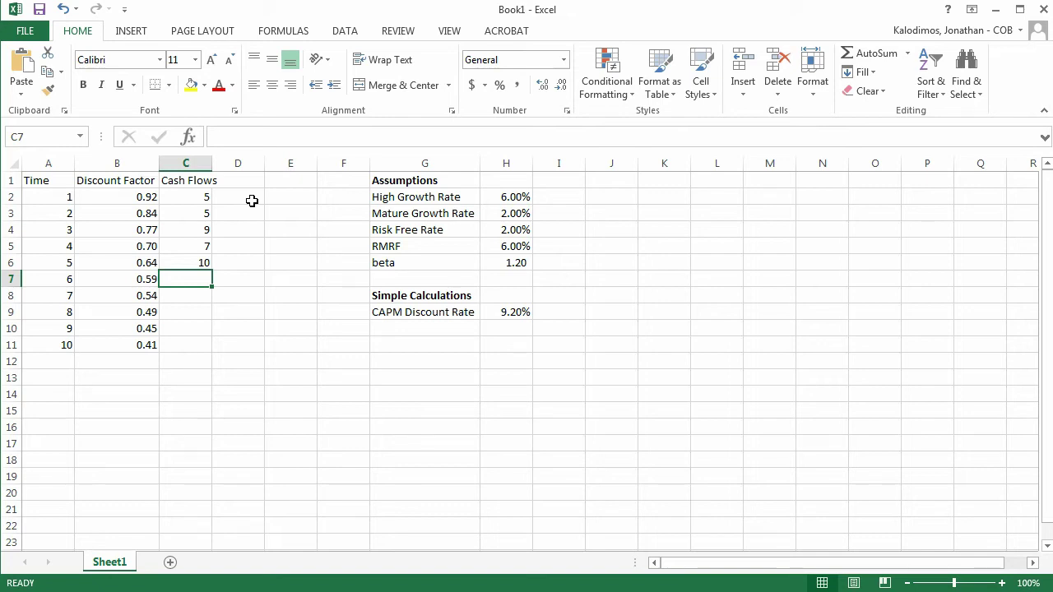
# Enter =+C6*(1+$H$2) in C7 and fill it down to C11.
pyautogui.write('+')
pyautogui.press('Up')
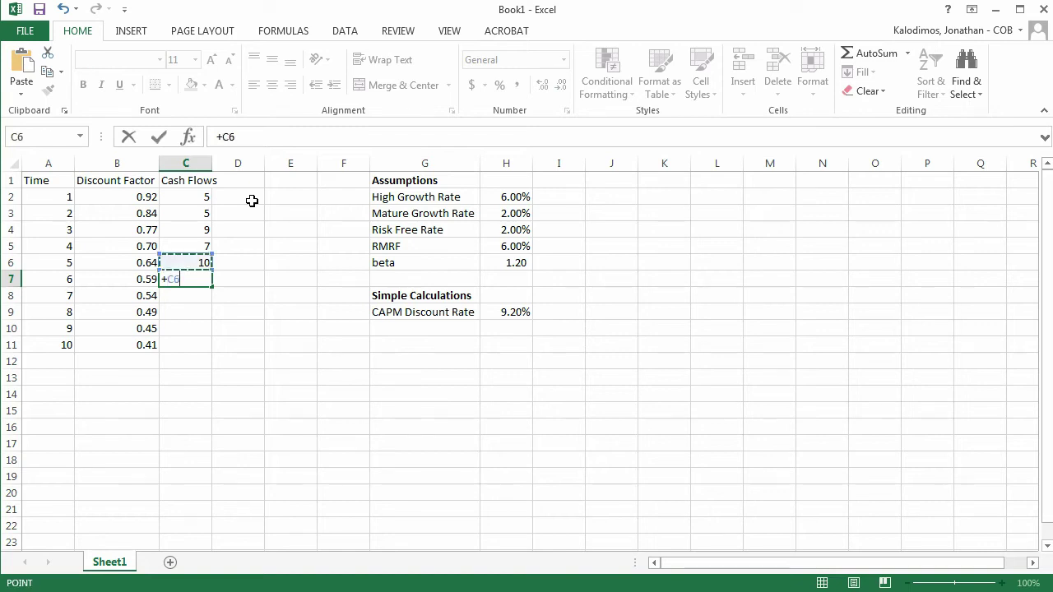
pyautogui.write('*(1+')
pyautogui.press('Right')
pyautogui.press('Right')
pyautogui.press('Right')
pyautogui.press('Up')
pyautogui.press('Up')
pyautogui.press('Up')
pyautogui.press('Up')
pyautogui.press('Right')
pyautogui.press('Right')
pyautogui.press('Up')
pyautogui.press('F4')
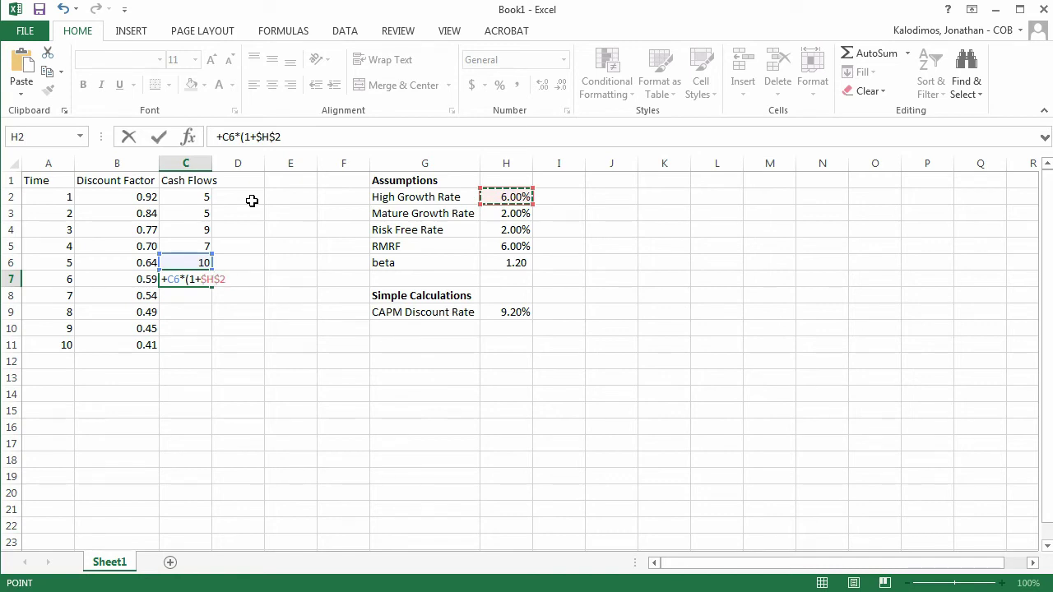
pyautogui.write(')')
pyautogui.press('Return')
pyautogui.press('Up')
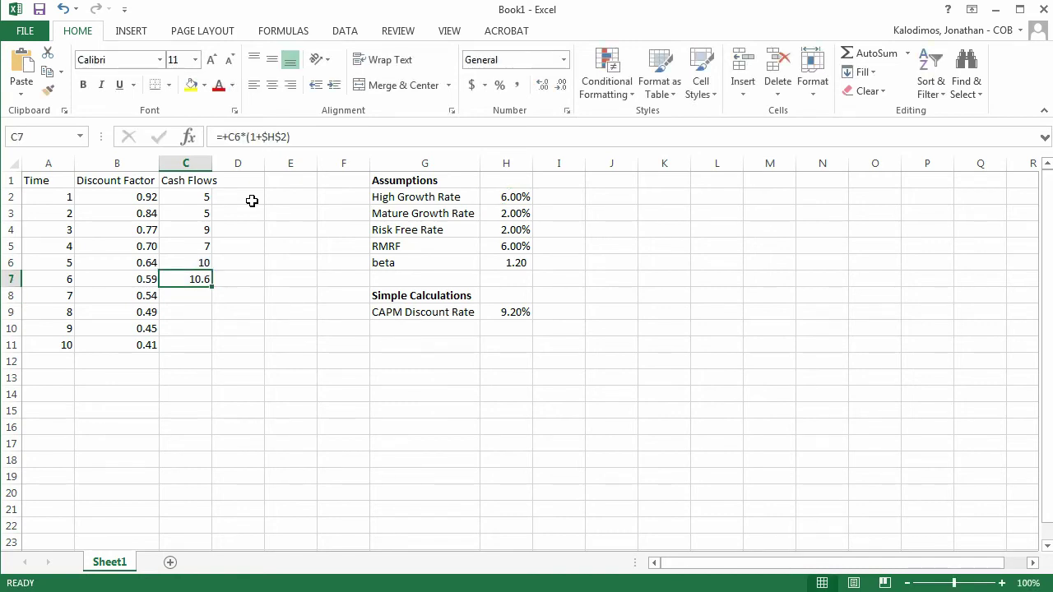
pyautogui.hotkey('shift', 'Down')
pyautogui.hotkey('shift', 'Down')
pyautogui.hotkey('shift', 'Down')
pyautogui.hotkey('shift', 'Down')
pyautogui.hotkey('ctrl', 'd')
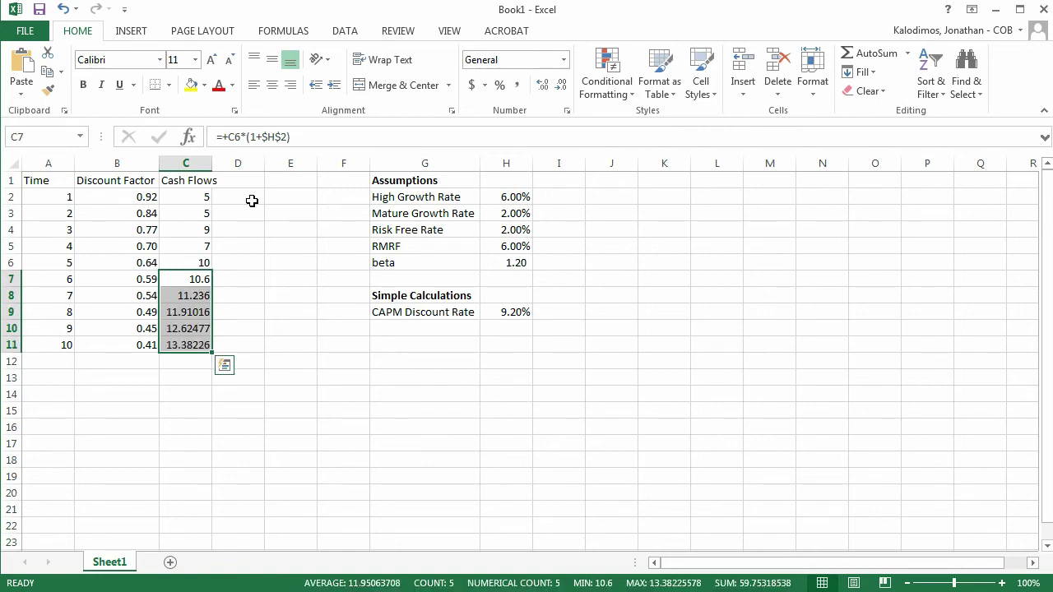
# Show all cash flows in C2:C11 with two decimals.
pyautogui.press('Down')
pyautogui.press('Down')
pyautogui.press('Down')
pyautogui.press('Down')
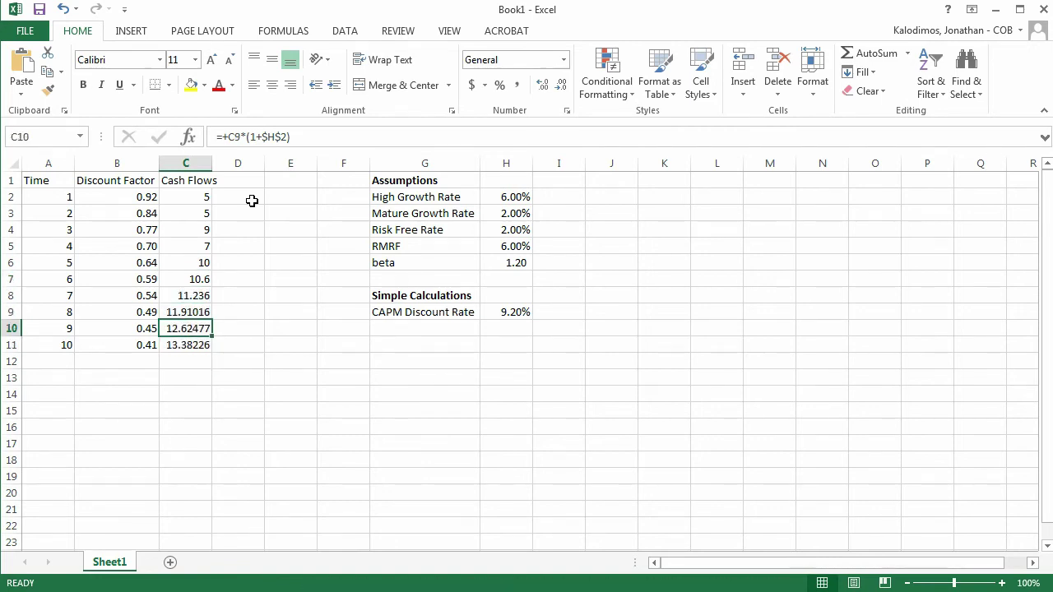
pyautogui.hotkey('ctrl', 'shift', 'Up')
pyautogui.hotkey('shift', 'Down')
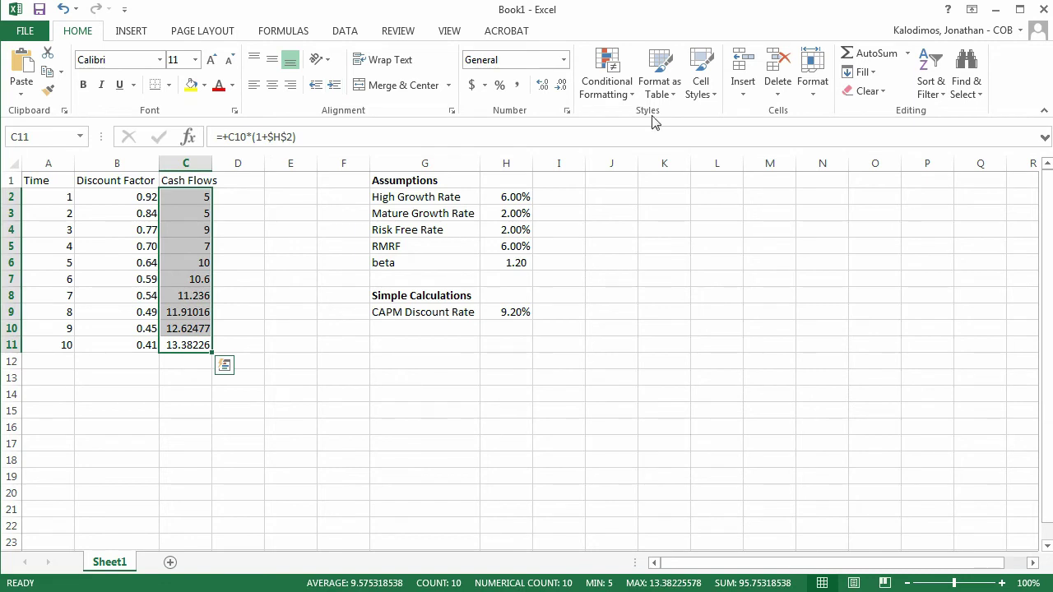
pyautogui.click(563, 89)
pyautogui.click(563, 87)
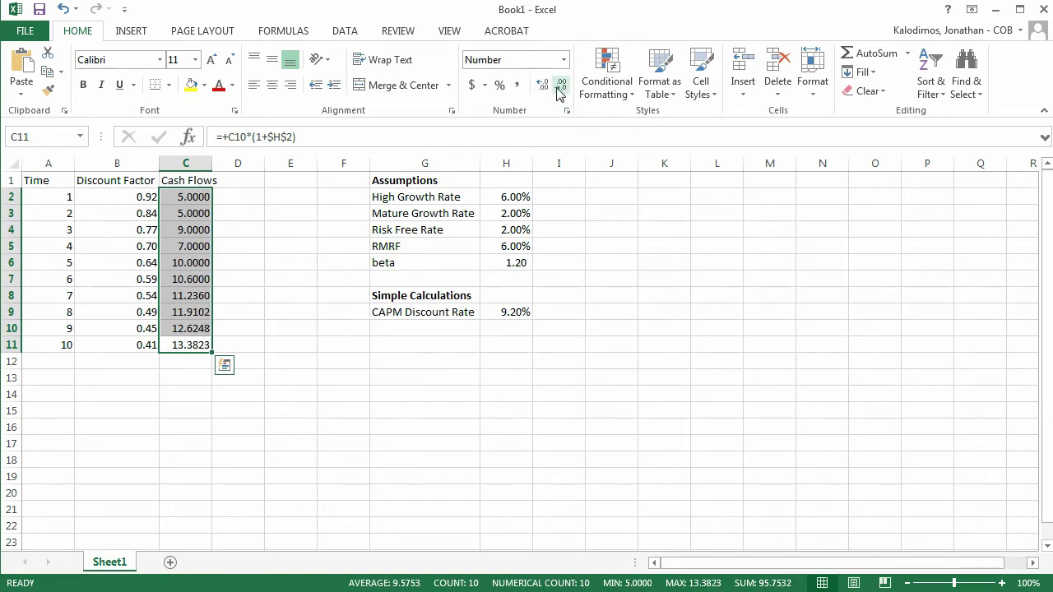
pyautogui.click(561, 87)
pyautogui.click(560, 88)
pyautogui.click(544, 86)
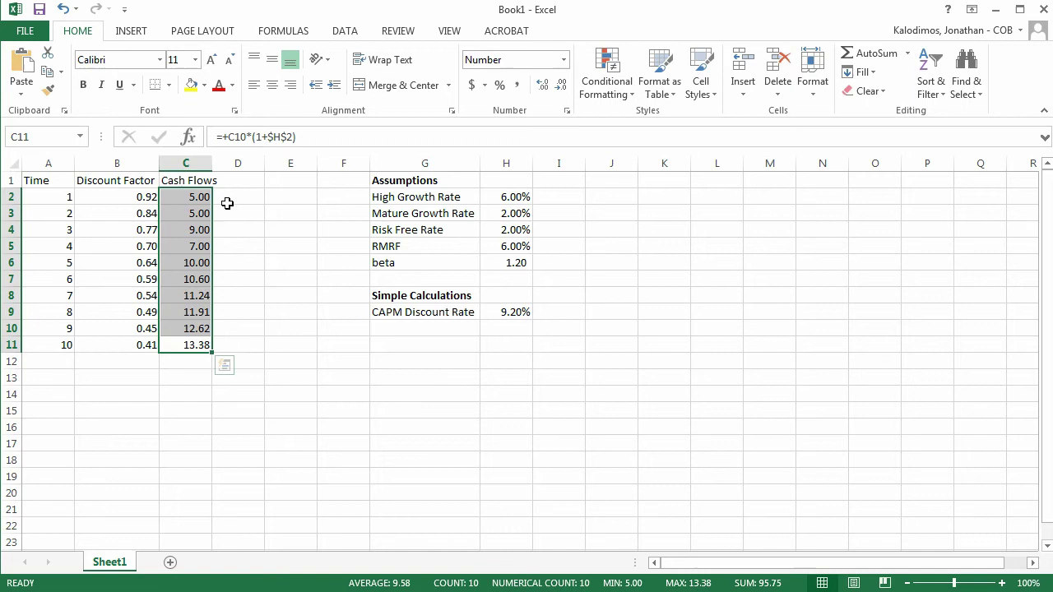
pyautogui.click(244, 177)
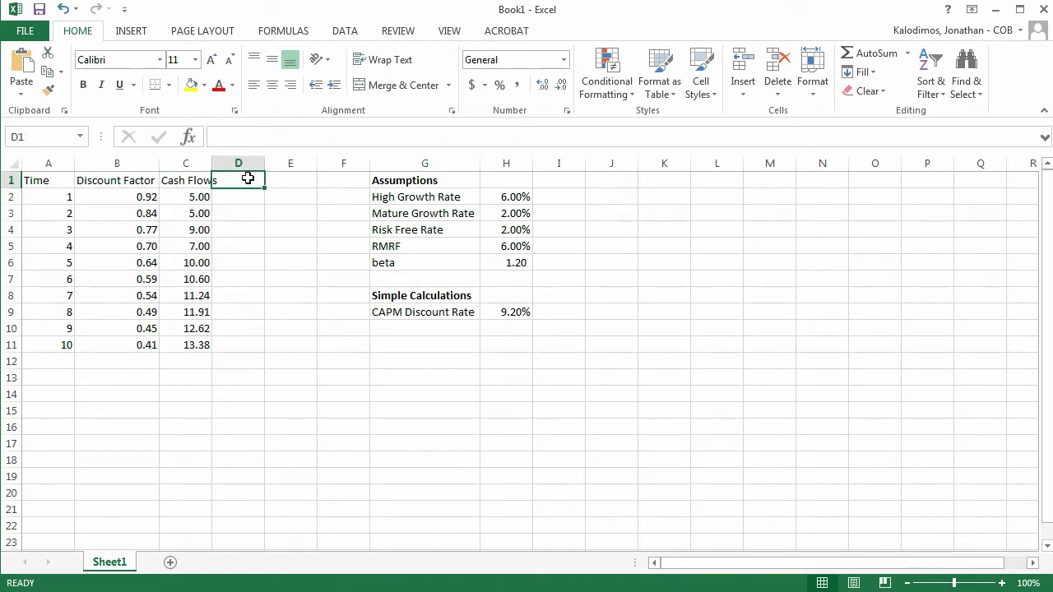
# Add the 'Discounted Cash Flow' header in D1 and autofit columns C and D.
pyautogui.write('Discounted F')
pyautogui.press('BackSpace')
pyautogui.write('Cash Flow')
pyautogui.press('Return')
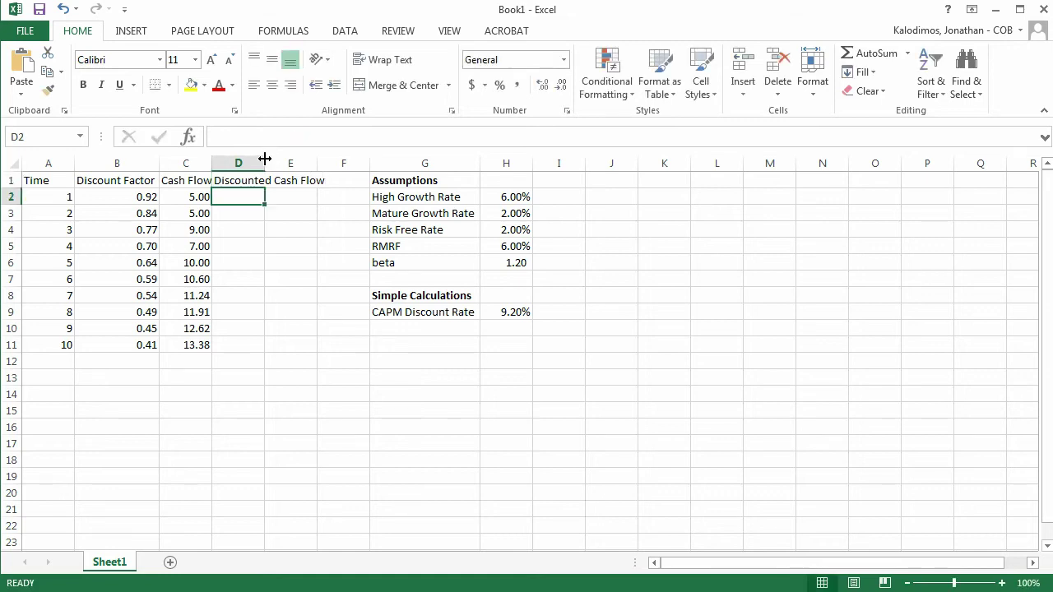
pyautogui.doubleClick(264, 159)
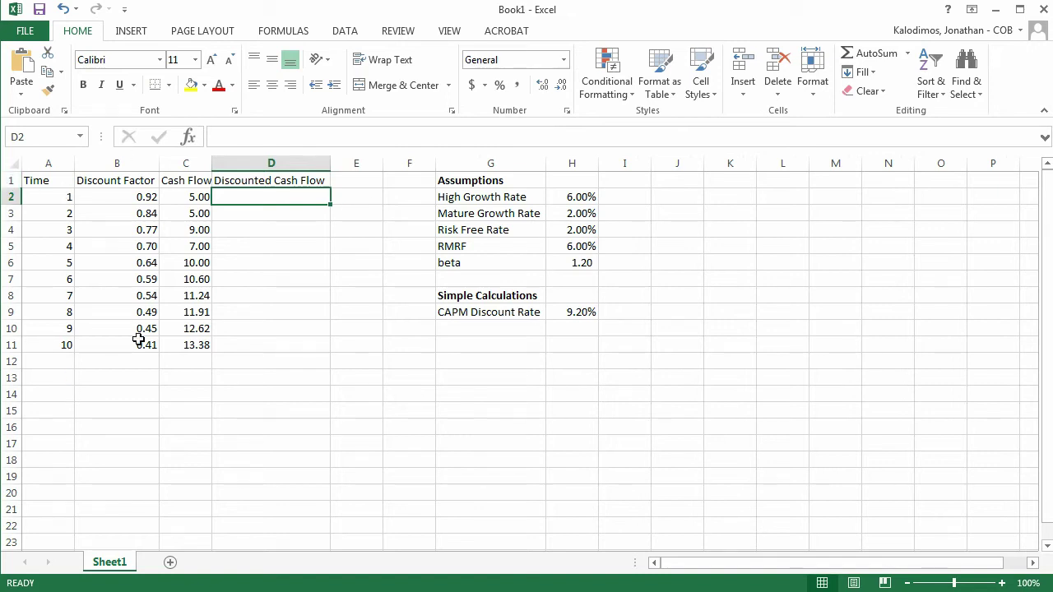
pyautogui.doubleClick(211, 162)
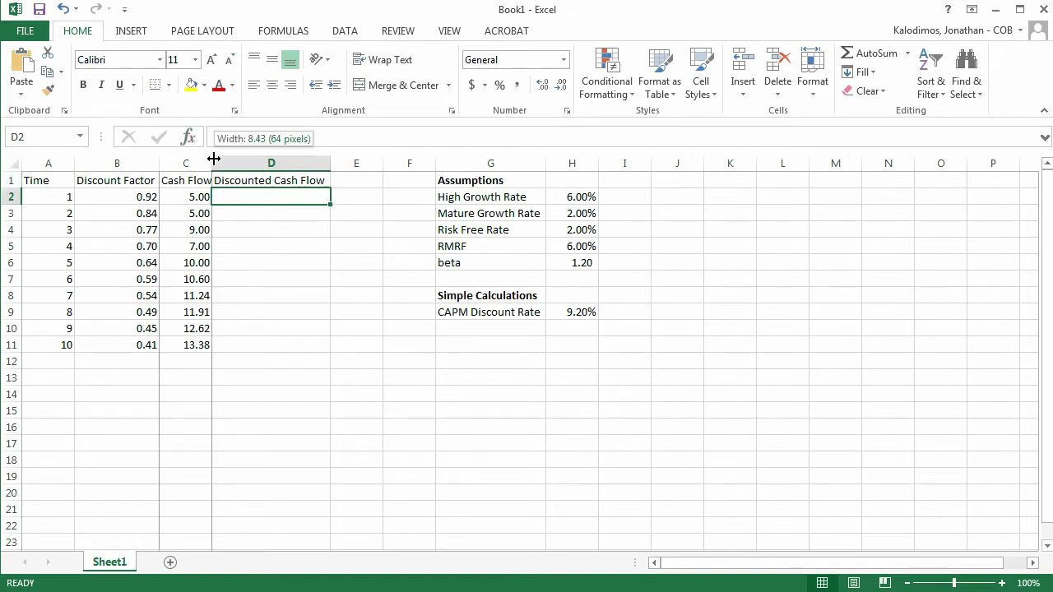
# Enter =+B2*C2 in D2, fill it down to D11, and show the results to two decimals.
pyautogui.write('+')
pyautogui.press('Left')
pyautogui.press('Left')
pyautogui.write('*')
pyautogui.press('Left')
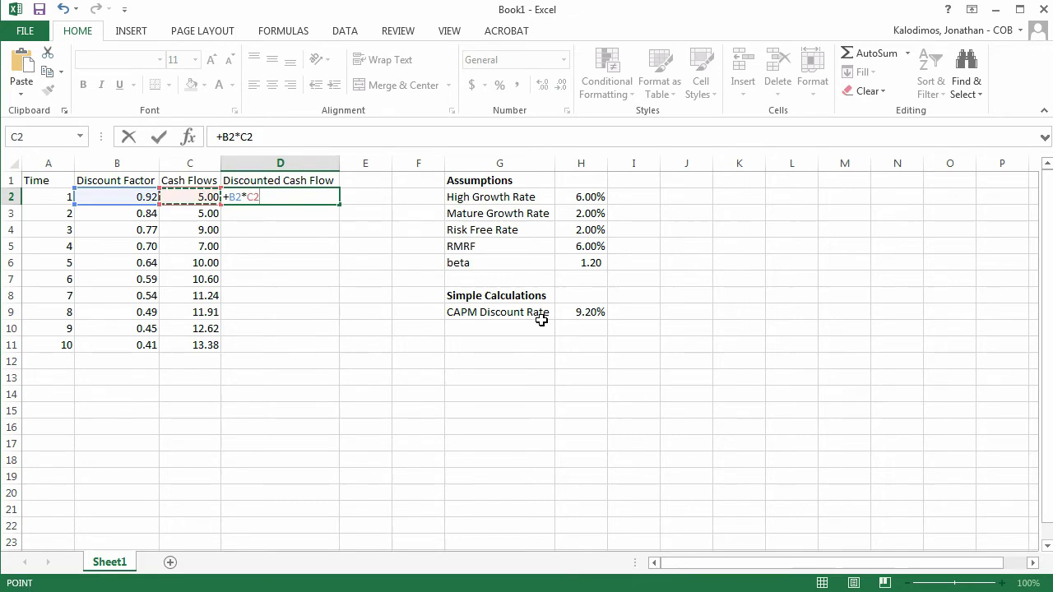
pyautogui.press('Return')
pyautogui.press('Up')
pyautogui.hotkey('shift', 'Down')
pyautogui.hotkey('shift', 'Down')
pyautogui.hotkey('shift', 'Down')
pyautogui.hotkey('shift', 'Down')
pyautogui.hotkey('shift', 'Down')
pyautogui.hotkey('shift', 'Down')
pyautogui.hotkey('shift', 'Down')
pyautogui.hotkey('shift', 'Down')
pyautogui.hotkey('shift', 'Down')
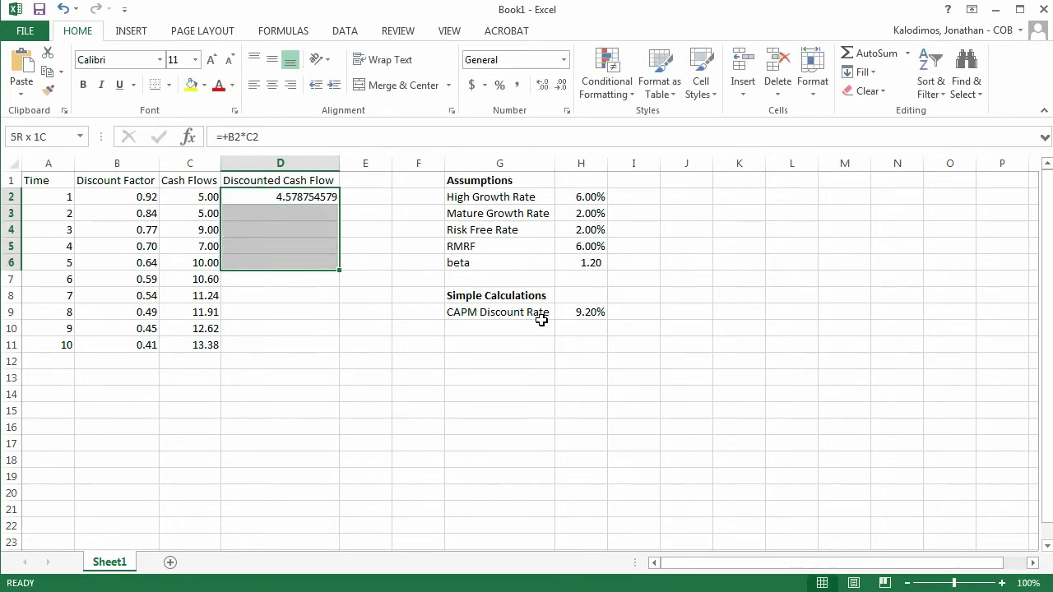
pyautogui.hotkey('ctrl', 'd')
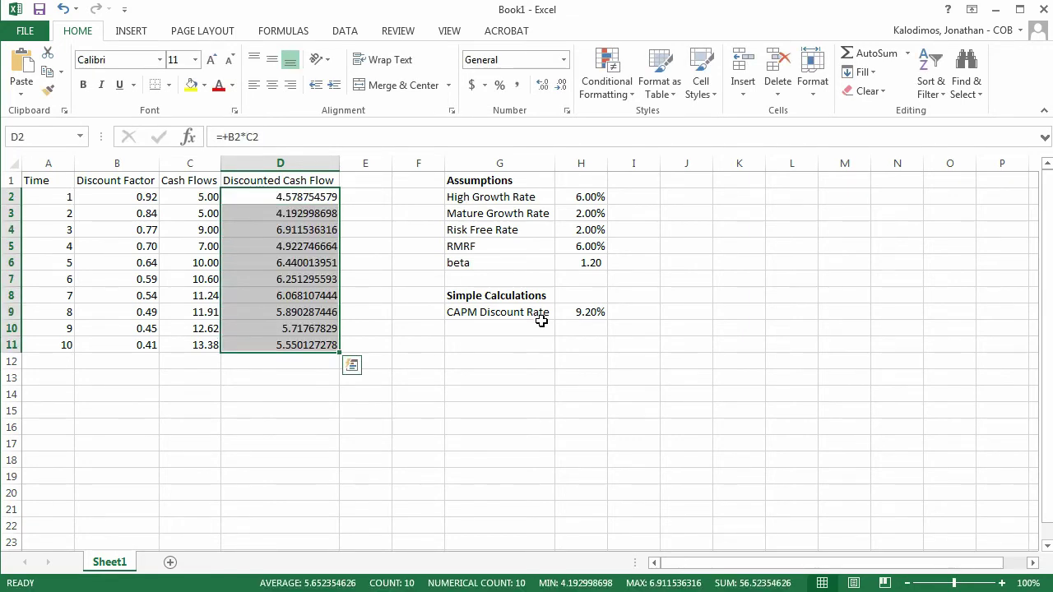
pyautogui.click(560, 86)
pyautogui.click(561, 86)
pyautogui.click(561, 85)
pyautogui.click(560, 85)
pyautogui.click(561, 85)
pyautogui.click(560, 85)
pyautogui.click(561, 85)
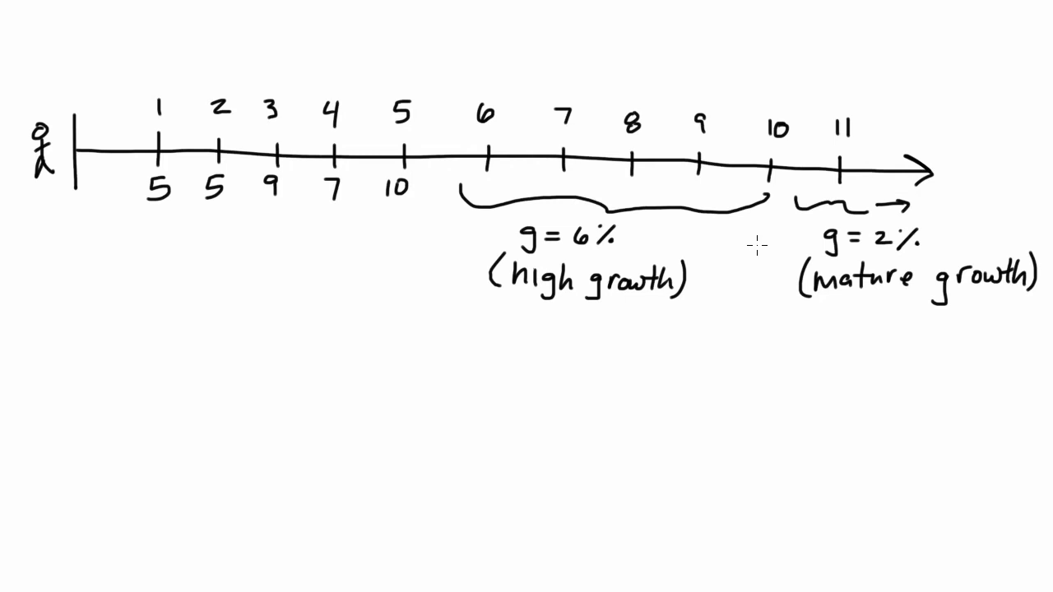
# Draw an orange stick figure below tick 10 on the growth timeline.
pyautogui.moveTo(765, 242)
pyautogui.mouseDown()
pyautogui.moveTo(755, 255)
pyautogui.moveTo(774, 255)
pyautogui.moveTo(764, 244)
pyautogui.moveTo(778, 233)
pyautogui.moveTo(773, 215)
pyautogui.moveTo(764, 225)
pyautogui.mouseUp()
# Back in Excel, enter the label 'Terminal Value' in G10 below CAPM Discount Rate.
pyautogui.click(270, 574)
pyautogui.moveTo(280, 196); pyautogui.dragTo(329, 345)
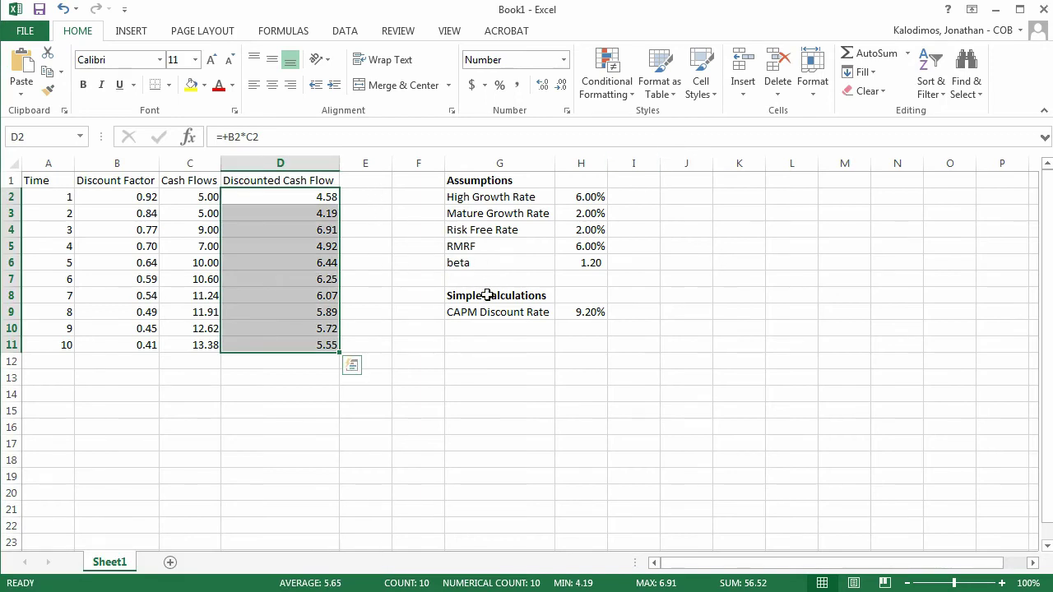
pyautogui.click(522, 325)
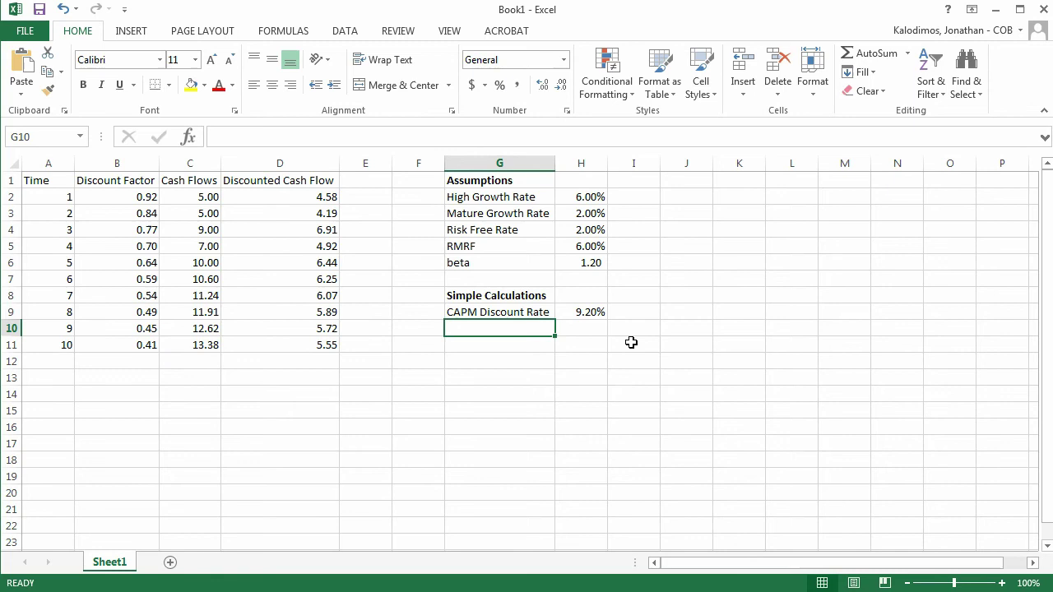
pyautogui.write('Terminal Value')
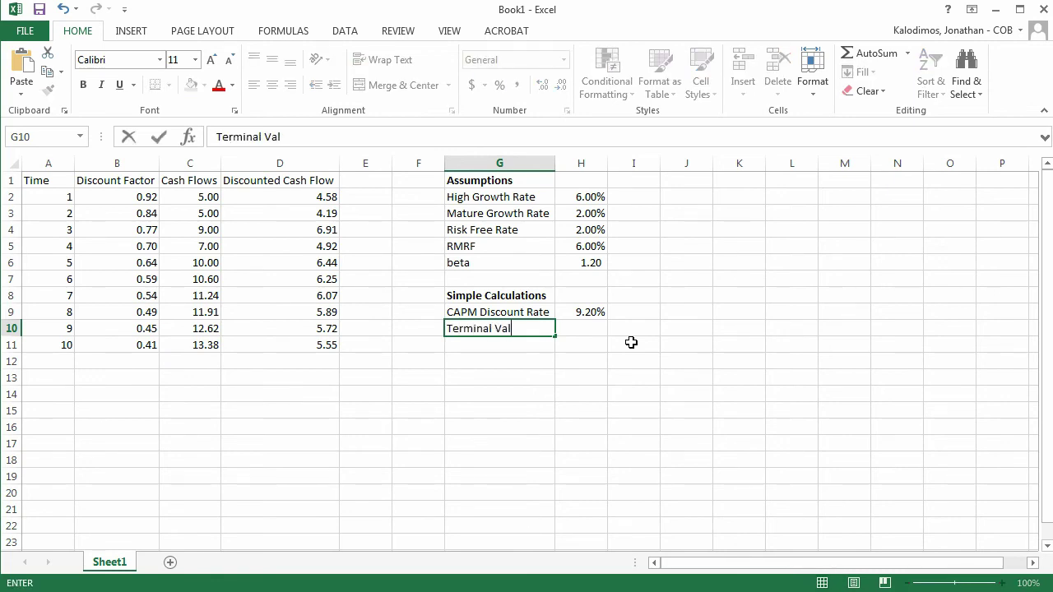
pyautogui.press('Tab')
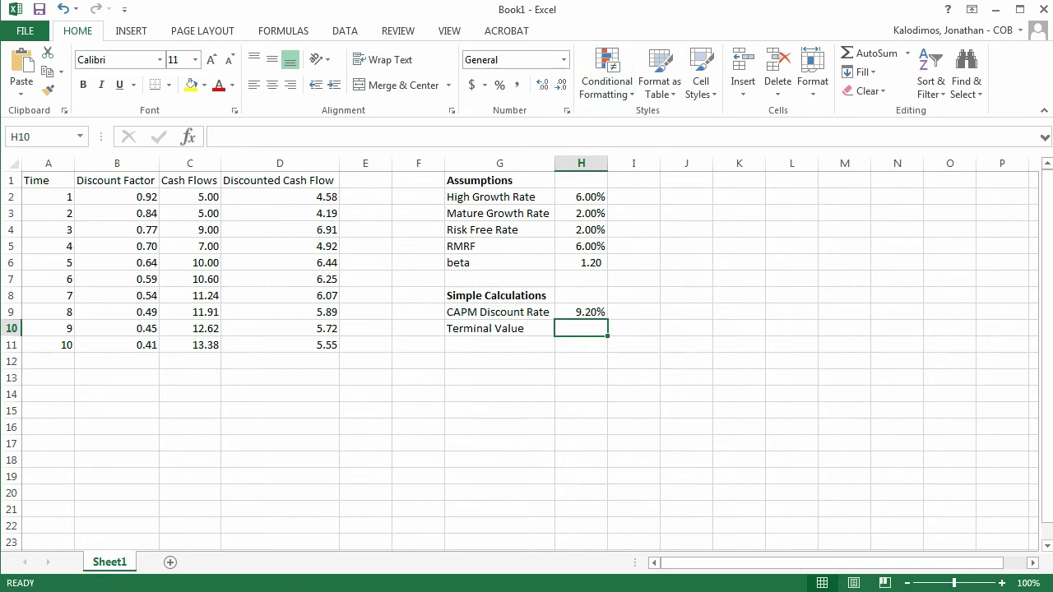
# Enter =+$C$11*(1+$H$3)/($H$9-$H$3) in H10 and show the terminal value to two decimals.
pyautogui.write('+')
pyautogui.press('Left')
pyautogui.press('Left')
pyautogui.press('Left')
pyautogui.press('Left')
pyautogui.press('Down')
pyautogui.press('Left')
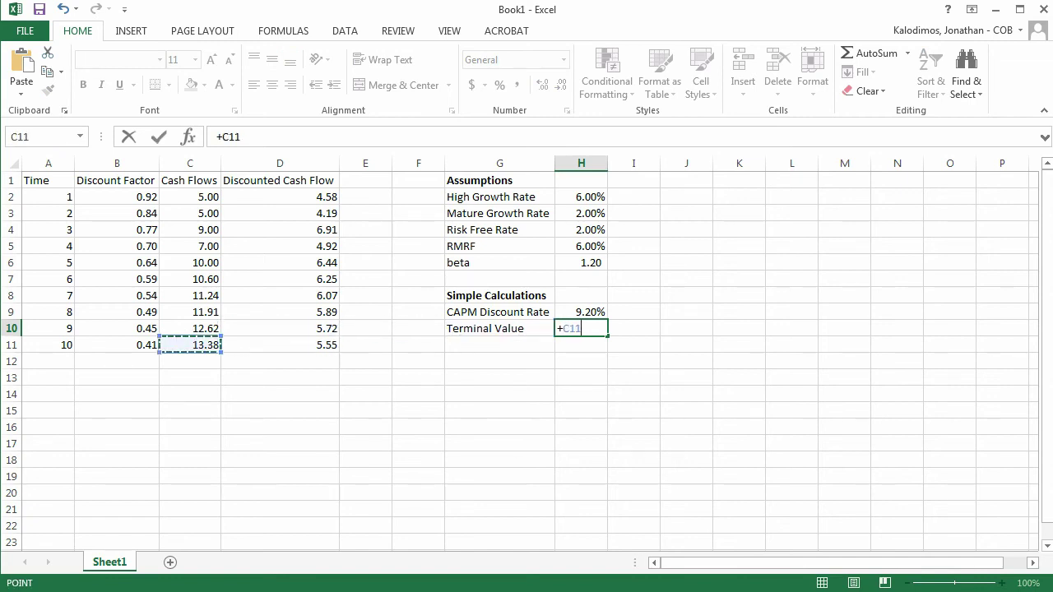
pyautogui.press('F4')
pyautogui.write('*(1+')
pyautogui.press('Up')
pyautogui.press('Up')
pyautogui.press('Up')
pyautogui.press('Up')
pyautogui.press('Up')
pyautogui.press('Up')
pyautogui.press('Up')
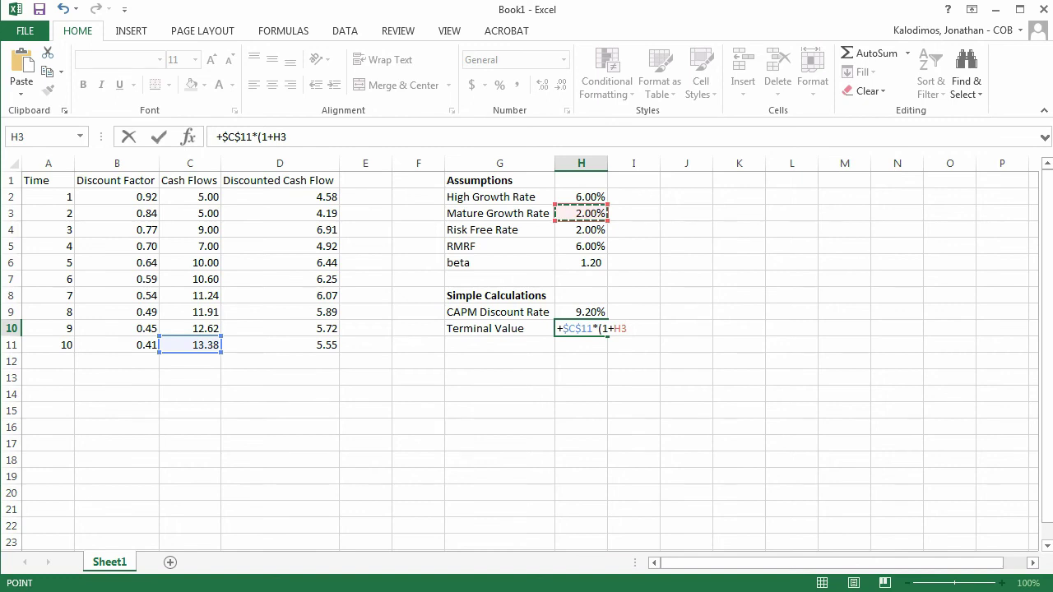
pyautogui.press('F4')
pyautogui.write(')/(')
pyautogui.press('Up')
pyautogui.press('F4')
pyautogui.write('-')
pyautogui.press('Up')
pyautogui.press('Up')
pyautogui.press('Up')
pyautogui.press('Up')
pyautogui.press('Up')
pyautogui.press('Up')
pyautogui.press('Up')
pyautogui.press('F4')
pyautogui.write(')')
pyautogui.press('Return')
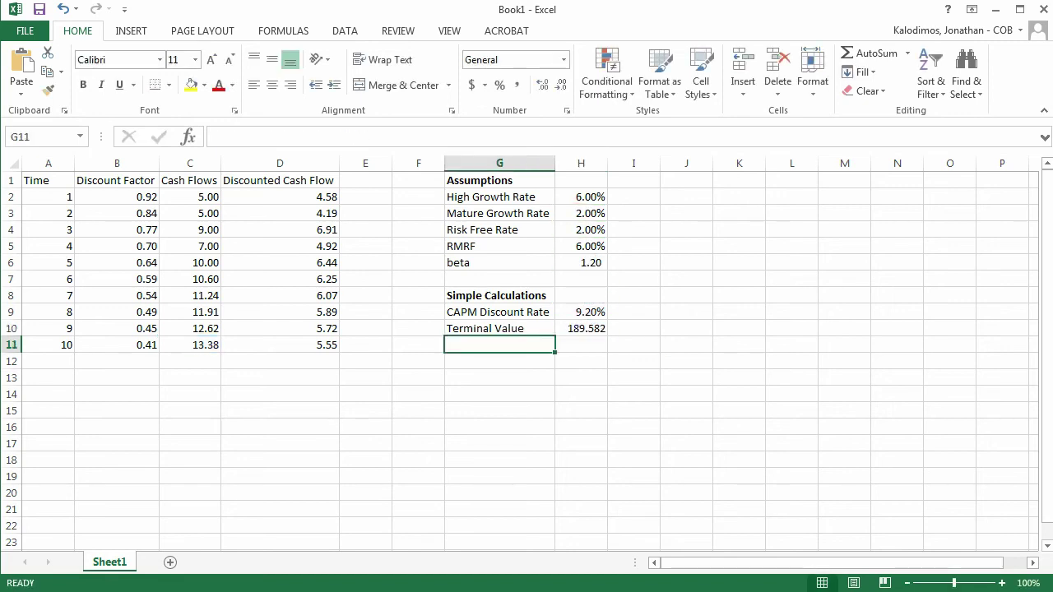
pyautogui.press('Up')
pyautogui.press('Right')
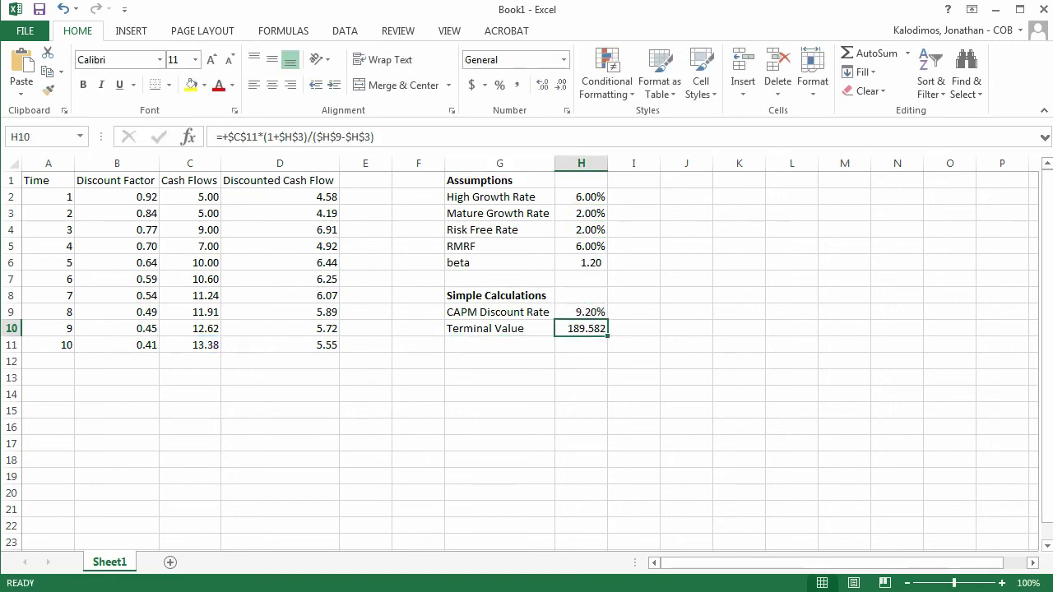
pyautogui.click(564, 85)
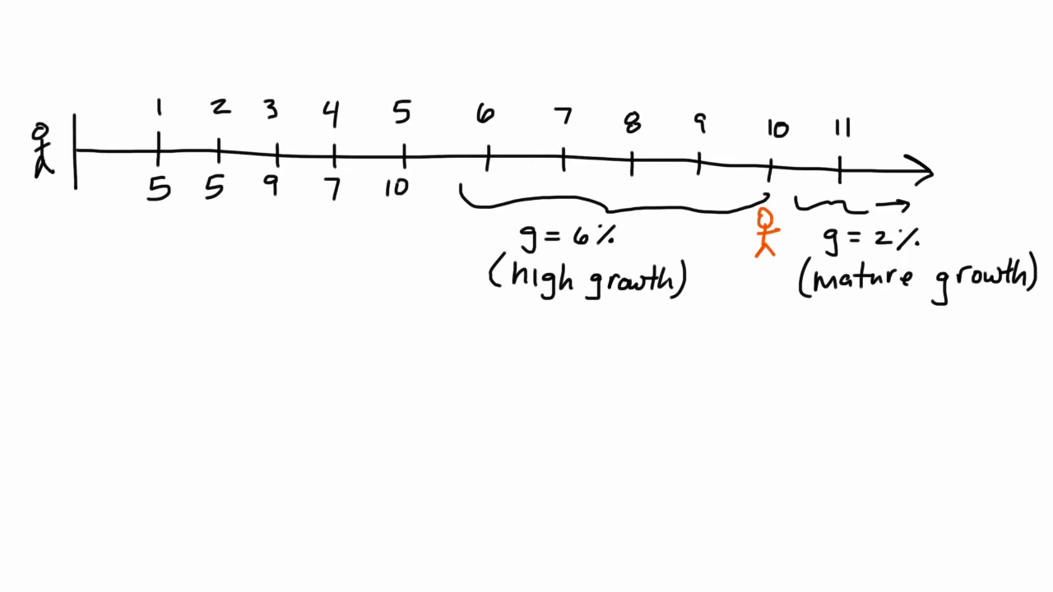
# Switch from the whiteboard back to the Excel DCF workbook.
pyautogui.click(272, 578)
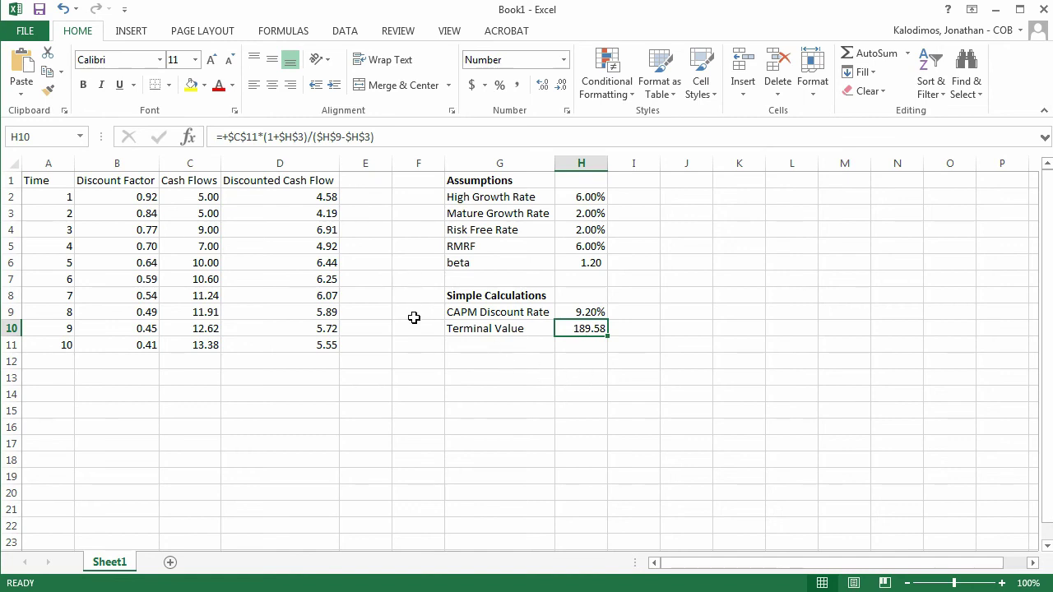
# Add time 10 in A12 and copy the discount factor formula into B12.
pyautogui.click(58, 357)
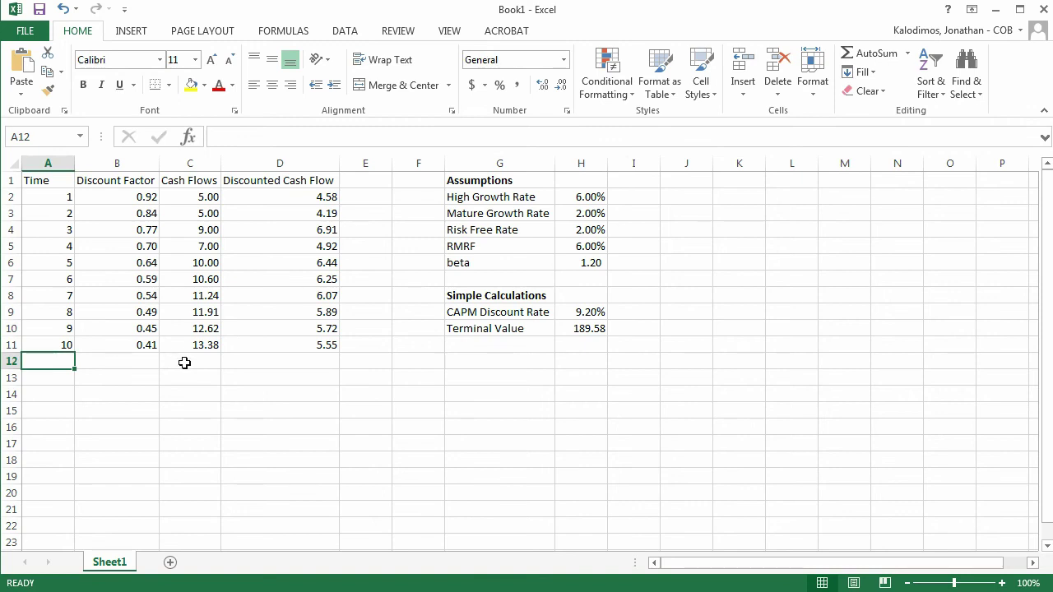
pyautogui.write('10')
pyautogui.press('Tab')
pyautogui.press('Left')
pyautogui.press('Right')
pyautogui.hotkey('shift', 'Up')
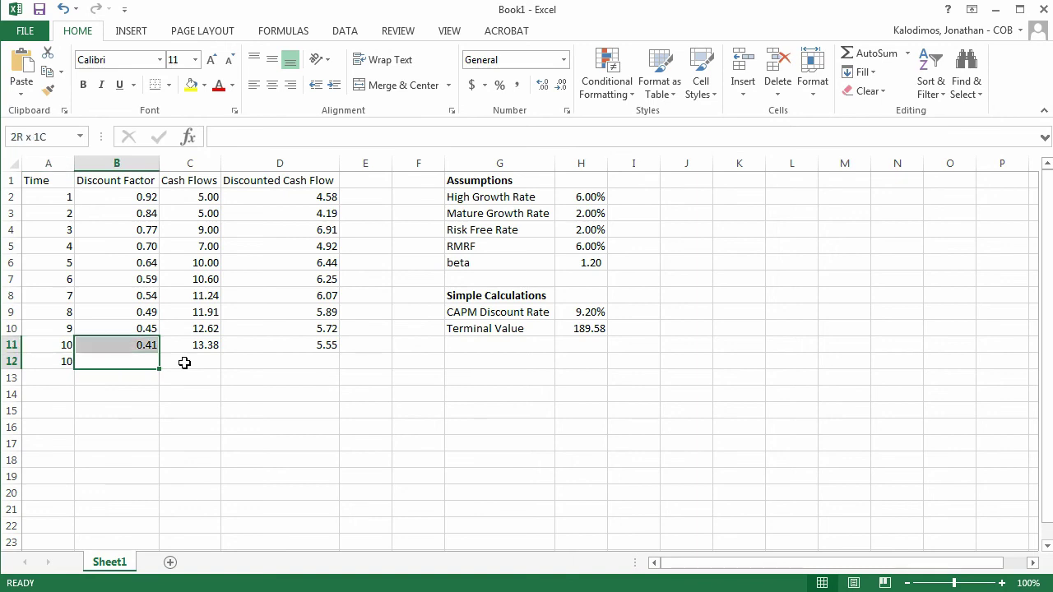
pyautogui.hotkey('ctrl', 'd')
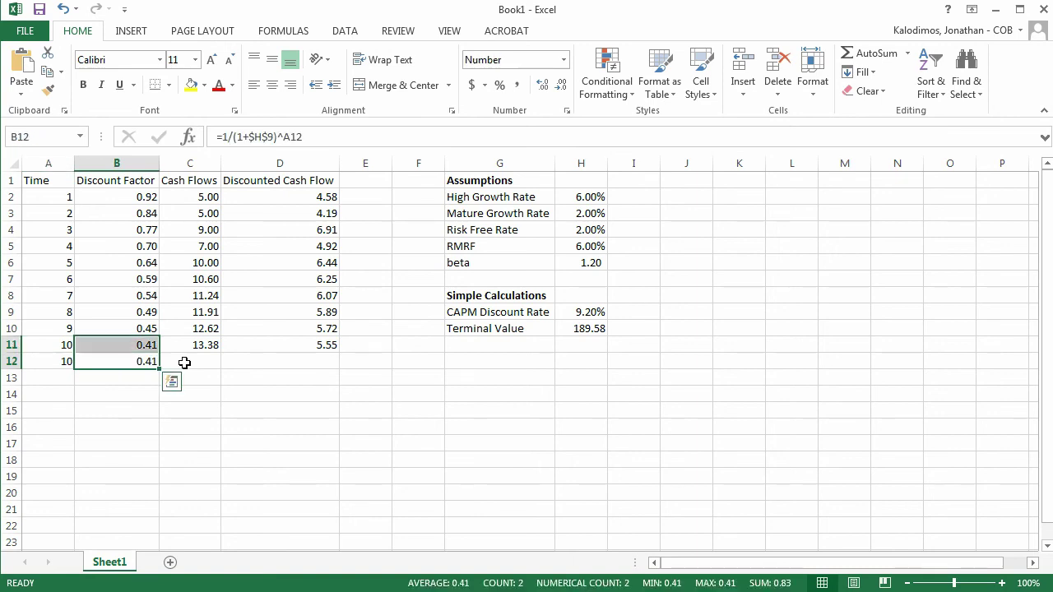
# Set C12 to =+$H$10 so row 12 discounts the 189.58 terminal value to 78.63.
pyautogui.press('Right')
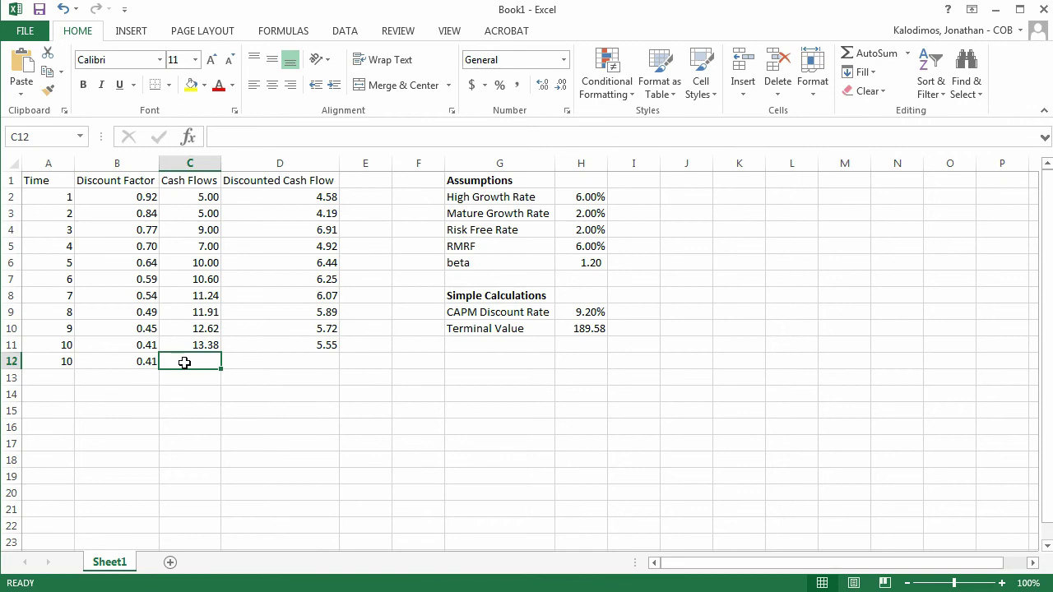
pyautogui.write('+')
pyautogui.press('Right')
pyautogui.press('Right')
pyautogui.press('Right')
pyautogui.press('Right')
pyautogui.press('Right')
pyautogui.press('Up')
pyautogui.press('Up')
pyautogui.press('F4')
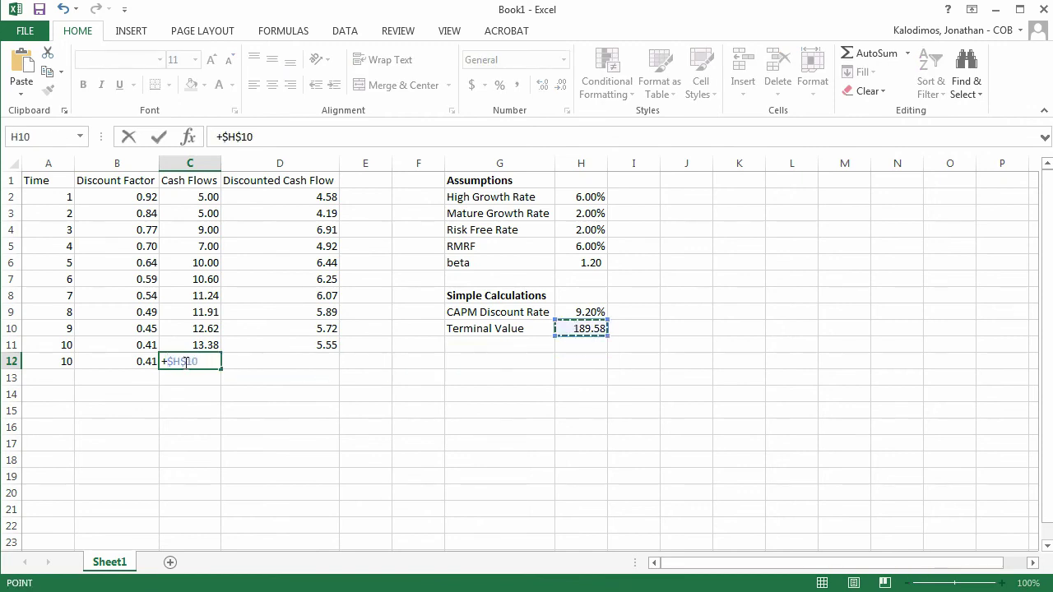
pyautogui.press('Return')
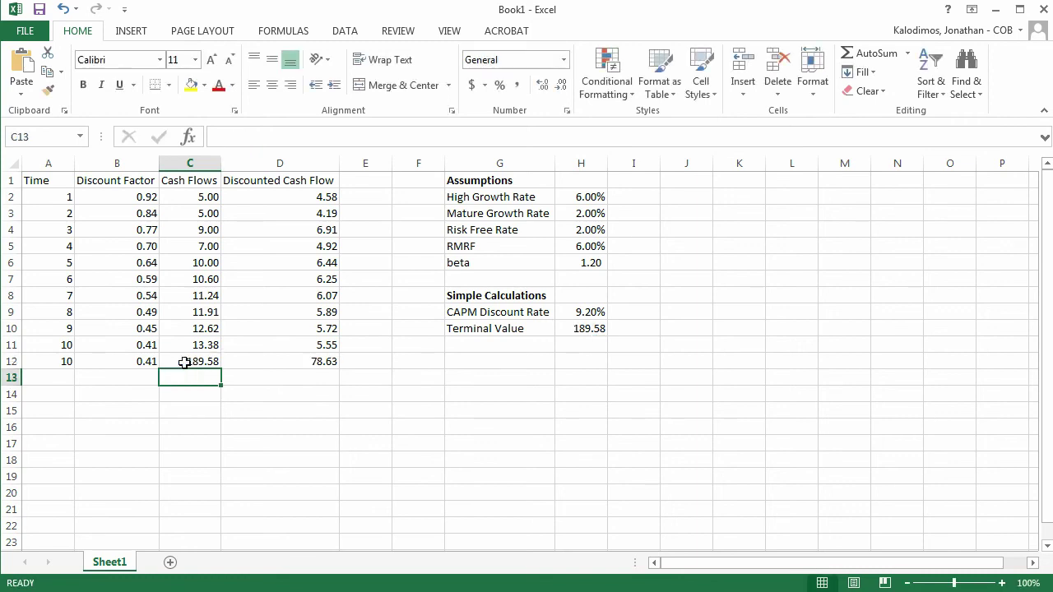
pyautogui.press('Up')
pyautogui.press('Right')
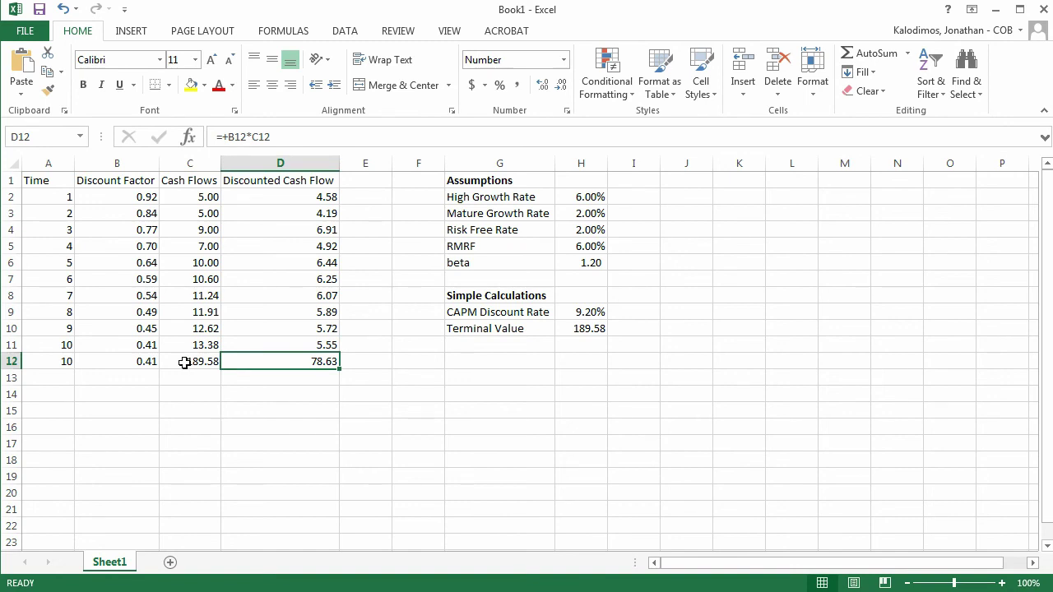
pyautogui.press('Right')
pyautogui.press('Right')
pyautogui.press('Right')
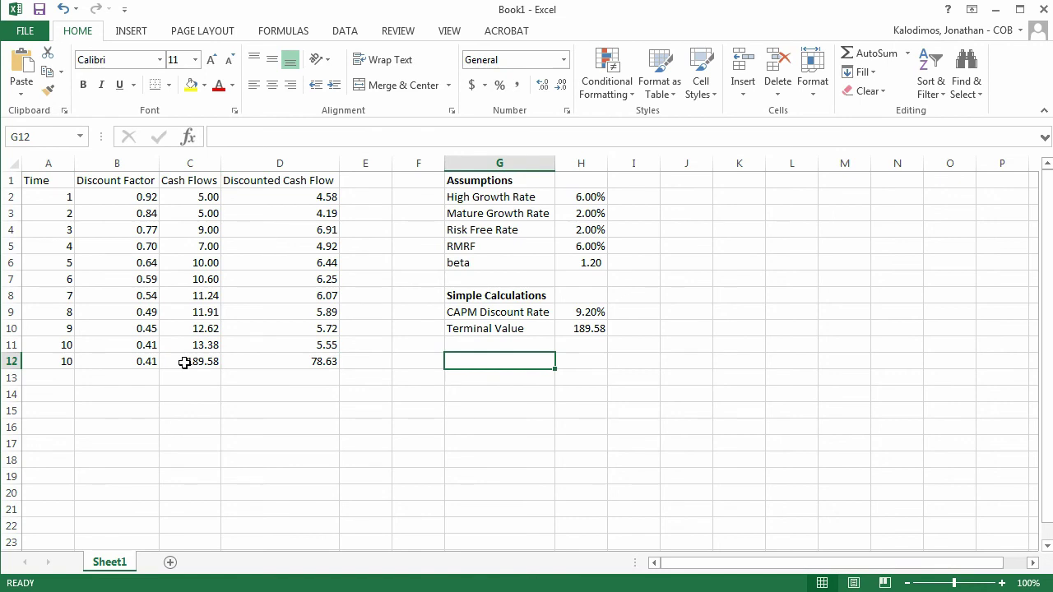
# Enter a bold 'Value' label in G12.
pyautogui.write('Value')
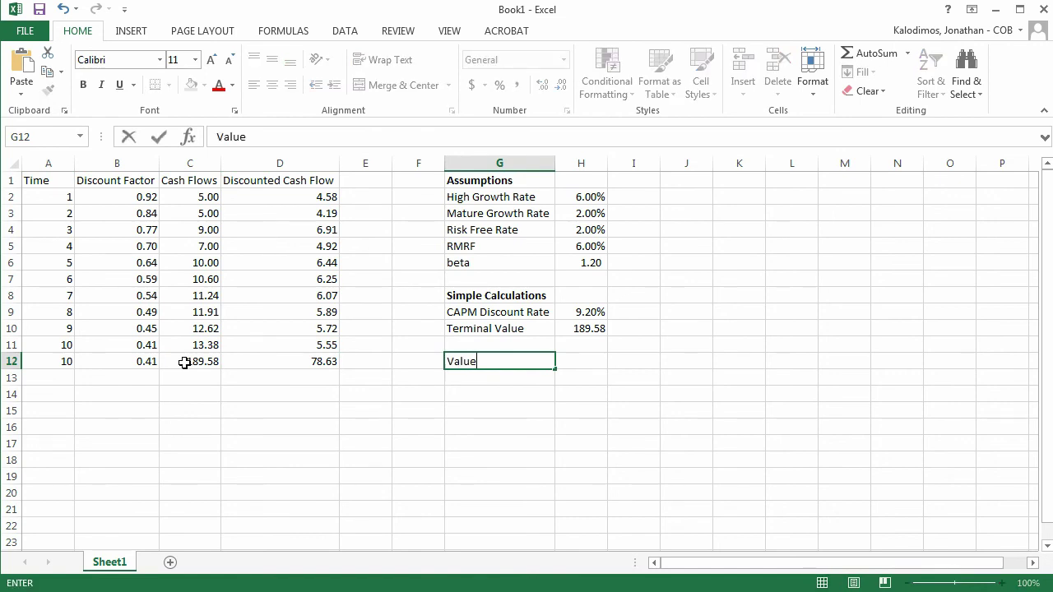
pyautogui.press('Return')
pyautogui.press('Up')
pyautogui.hotkey('ctrl', 'b')
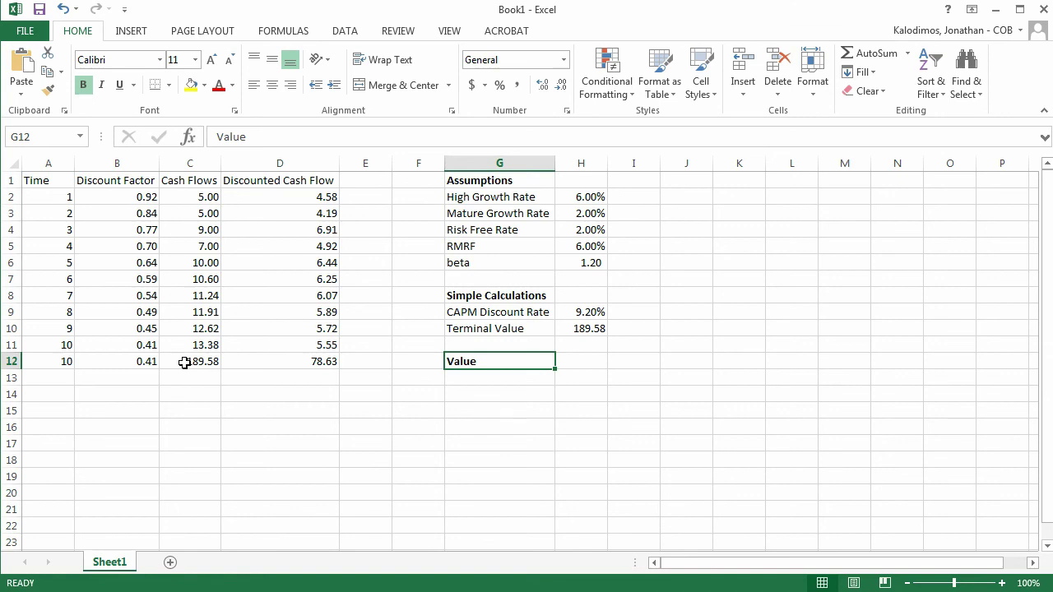
# Enter =+SUM(D2:D12) in H12, giving a total value of 135.15.
pyautogui.press('Right')
pyautogui.write('+sum(')
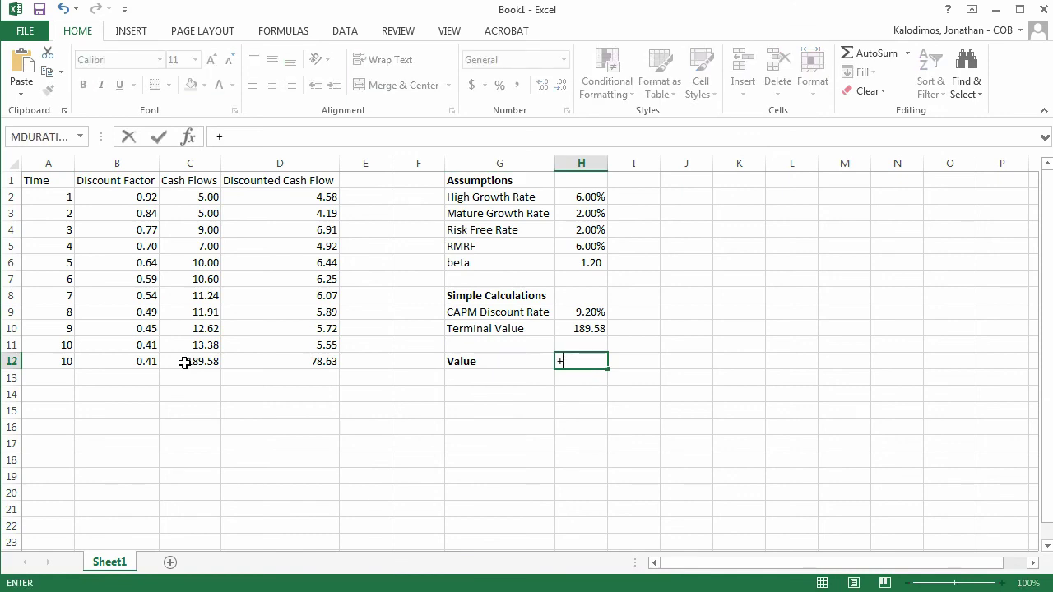
pyautogui.press('Left')
pyautogui.press('Left')
pyautogui.press('Left')
pyautogui.press('Left')
pyautogui.hotkey('ctrl', 'shift', 'Up')
pyautogui.hotkey('shift', 'Down')
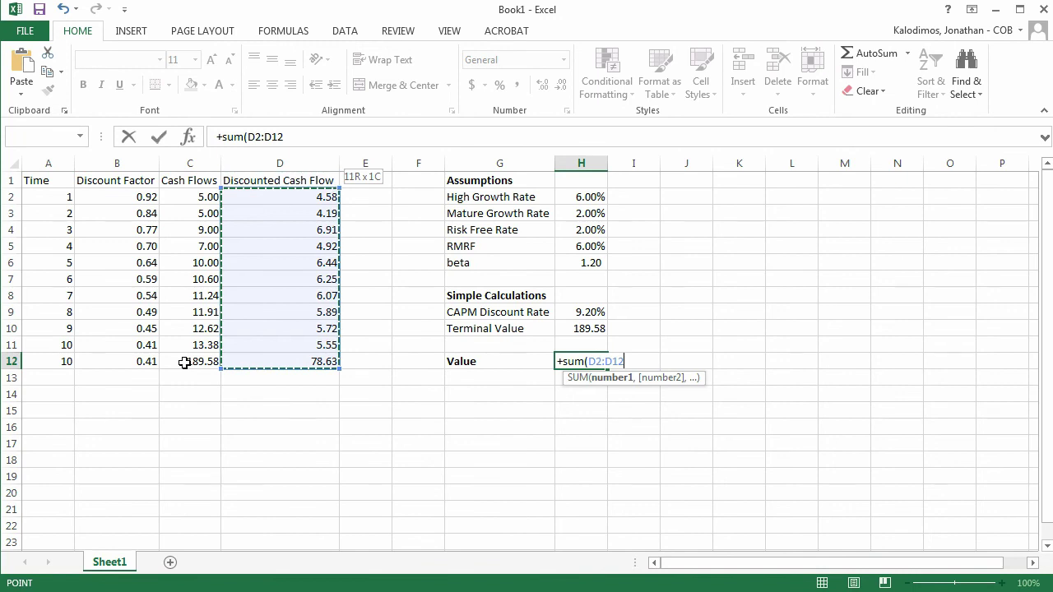
pyautogui.write(')')
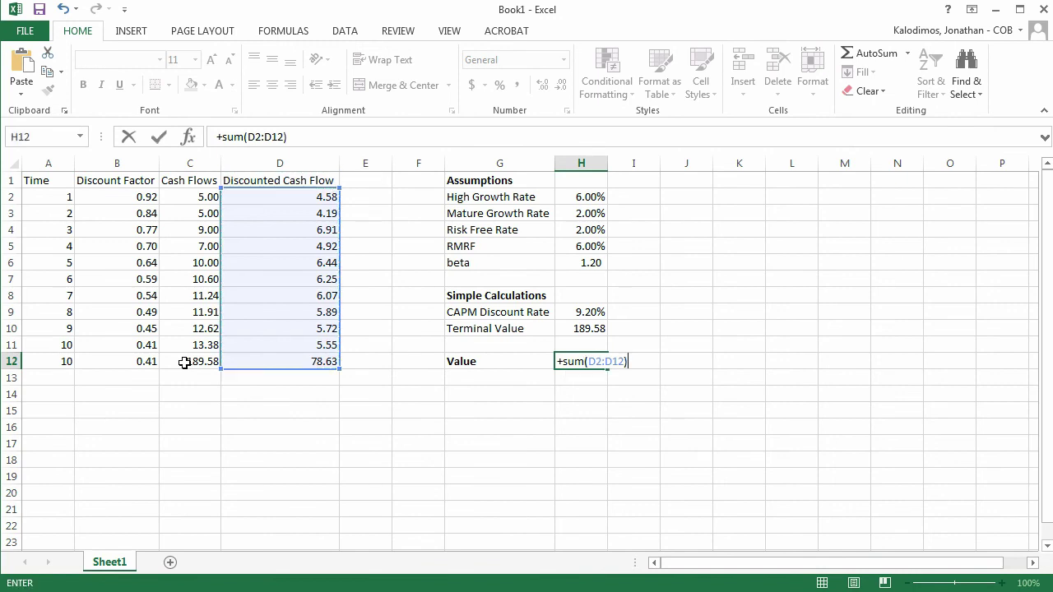
pyautogui.press('Return')
pyautogui.press('Left')
pyautogui.press('Up')
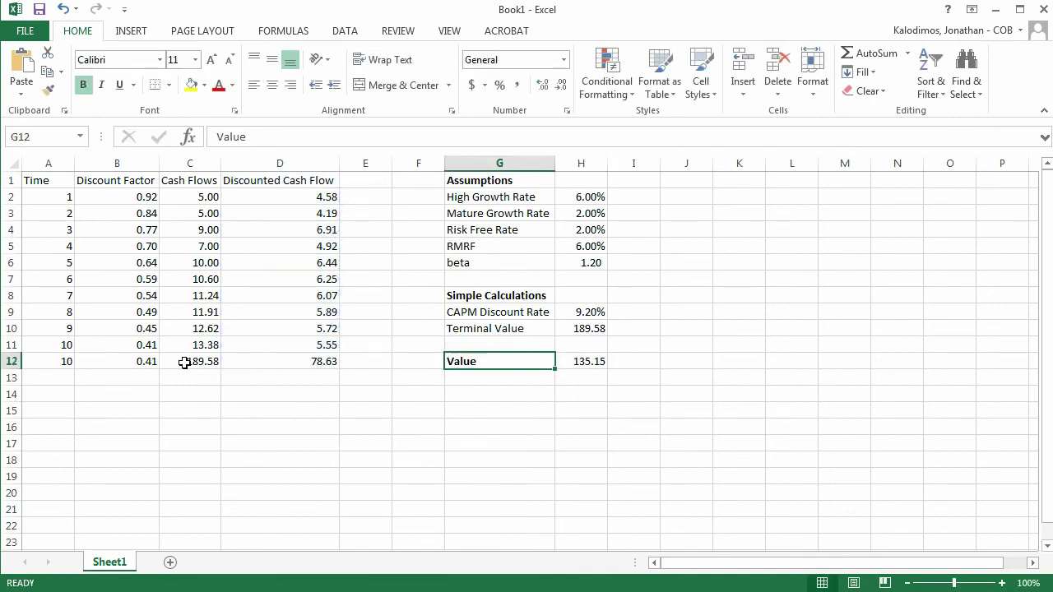
pyautogui.press('Right')
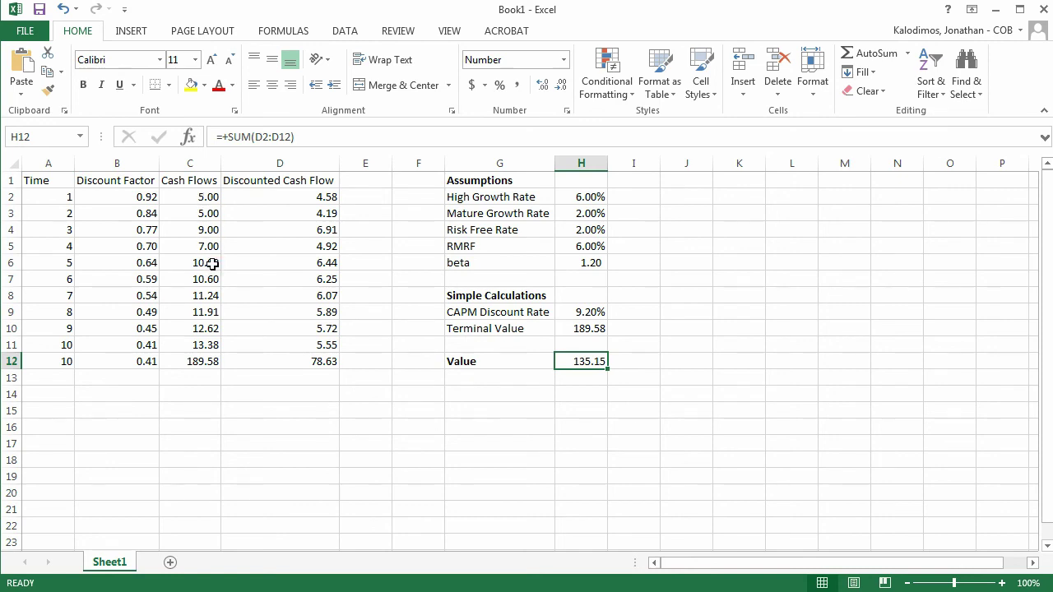
pyautogui.moveTo(209, 197); pyautogui.dragTo(215, 265)
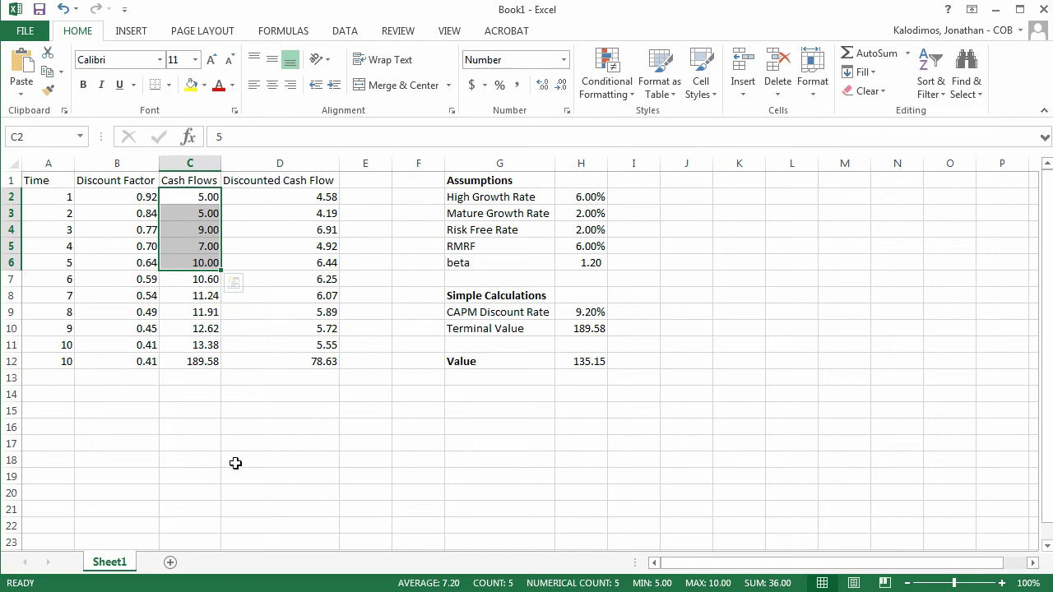
pyautogui.click(197, 281)
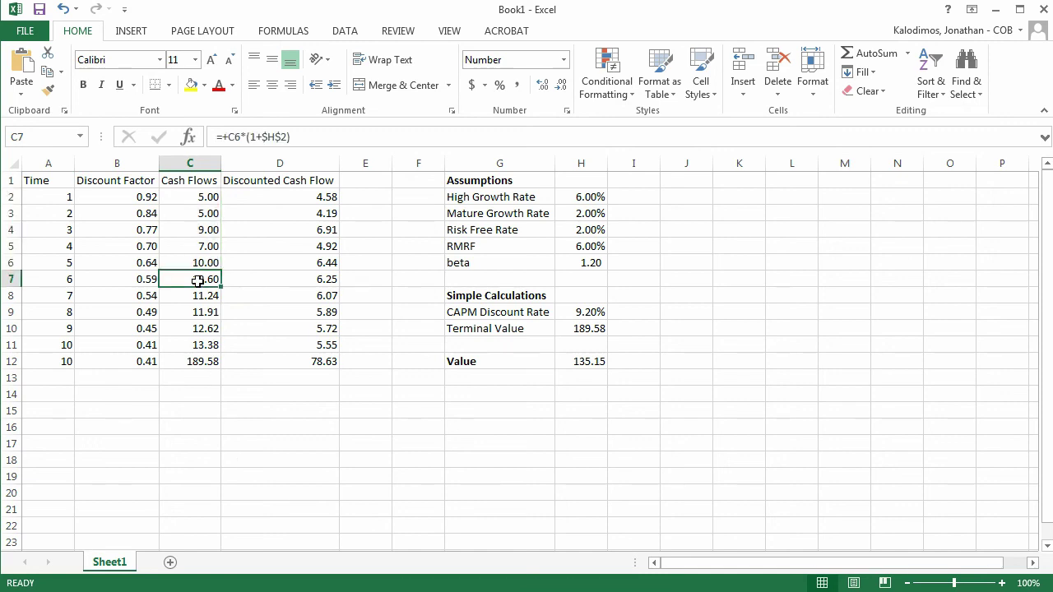
pyautogui.click(348, 138)
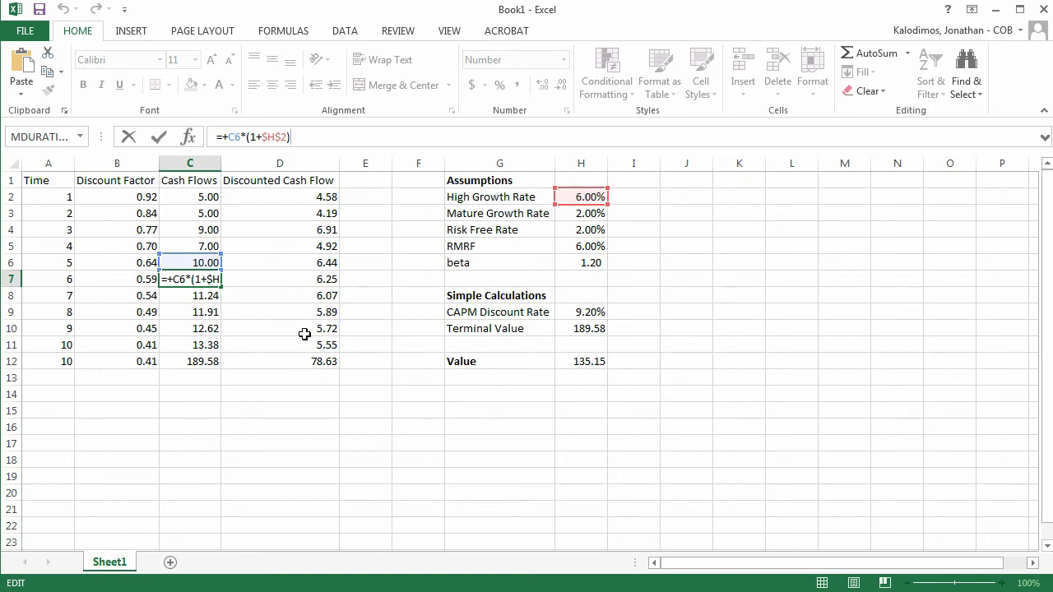
pyautogui.press('Escape')
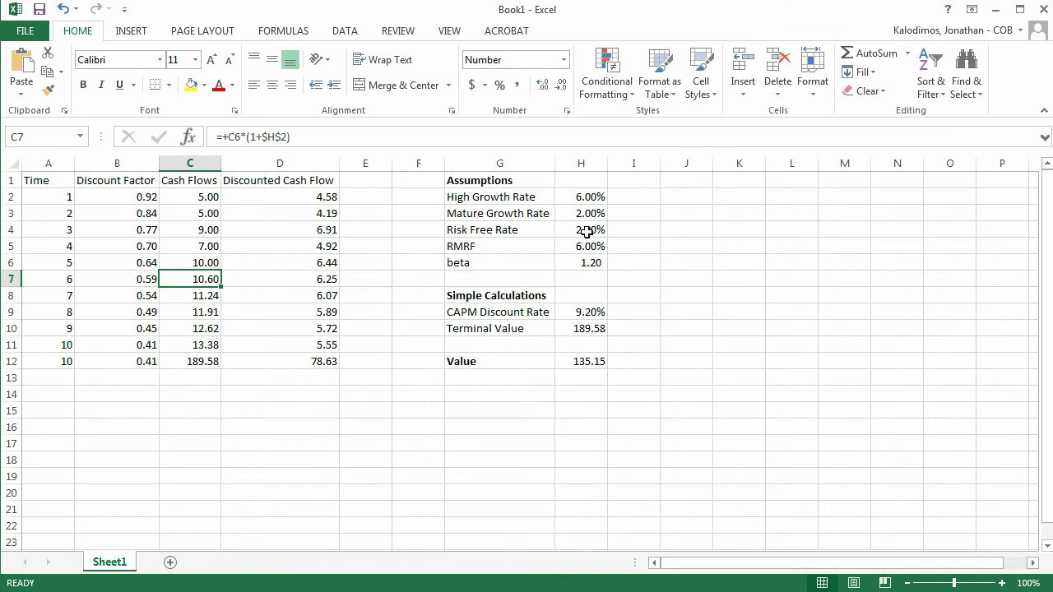
pyautogui.click(595, 330)
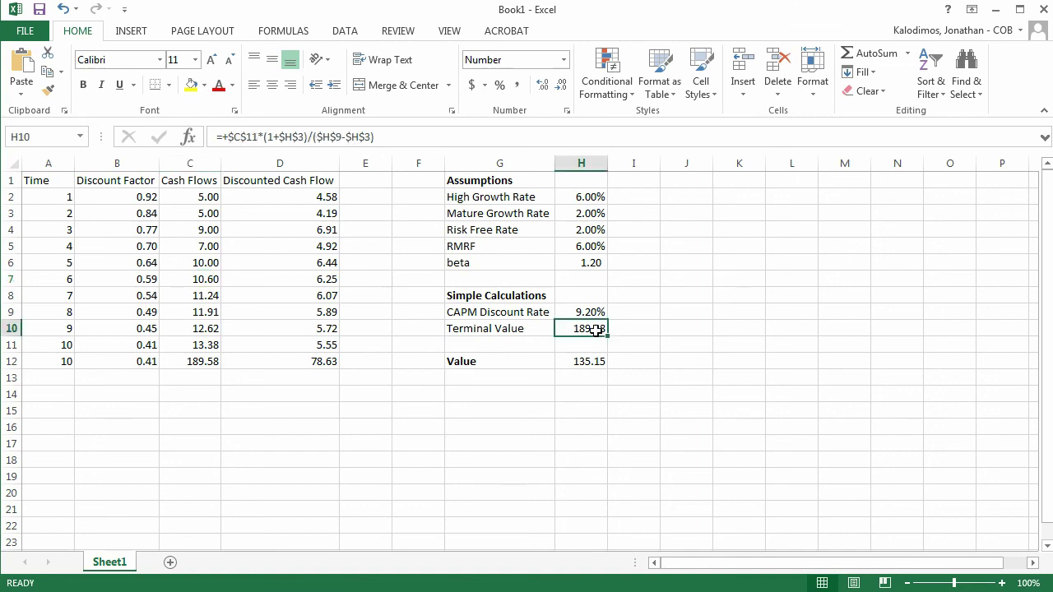
pyautogui.doubleClick(596, 333)
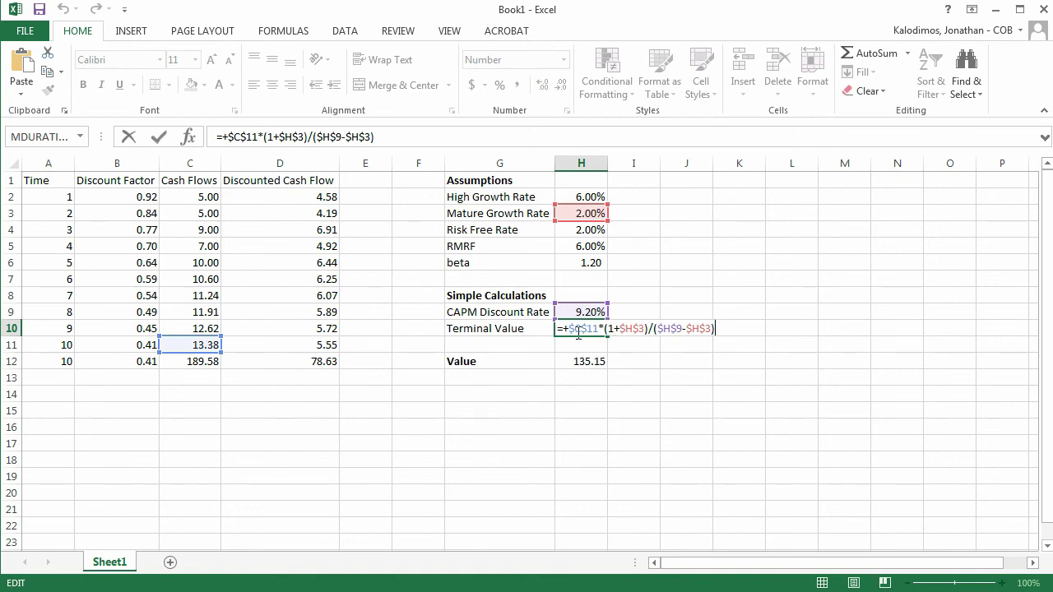
pyautogui.press('Escape')
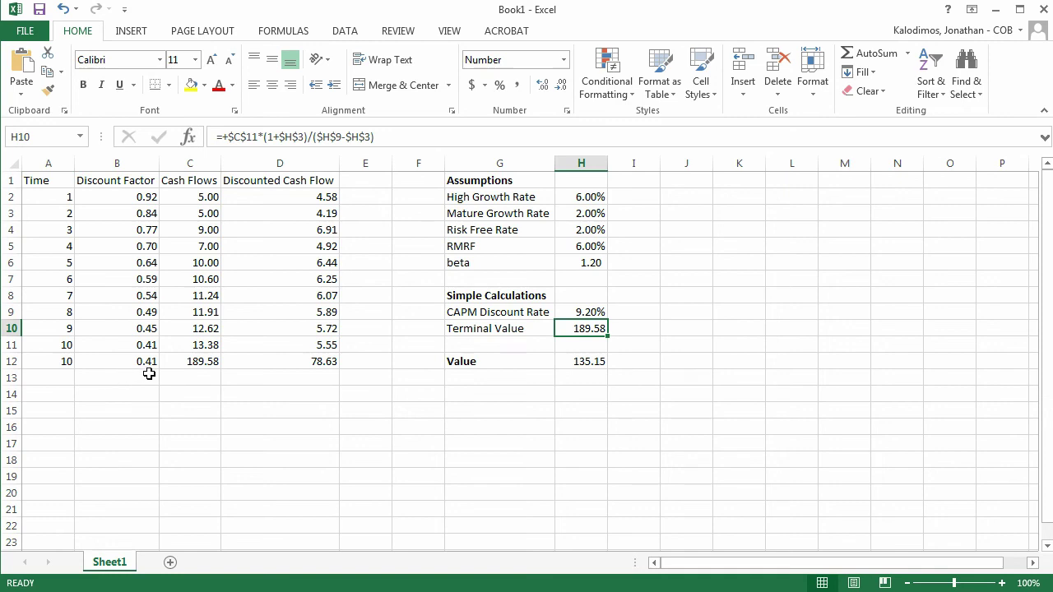
pyautogui.click(59, 357)
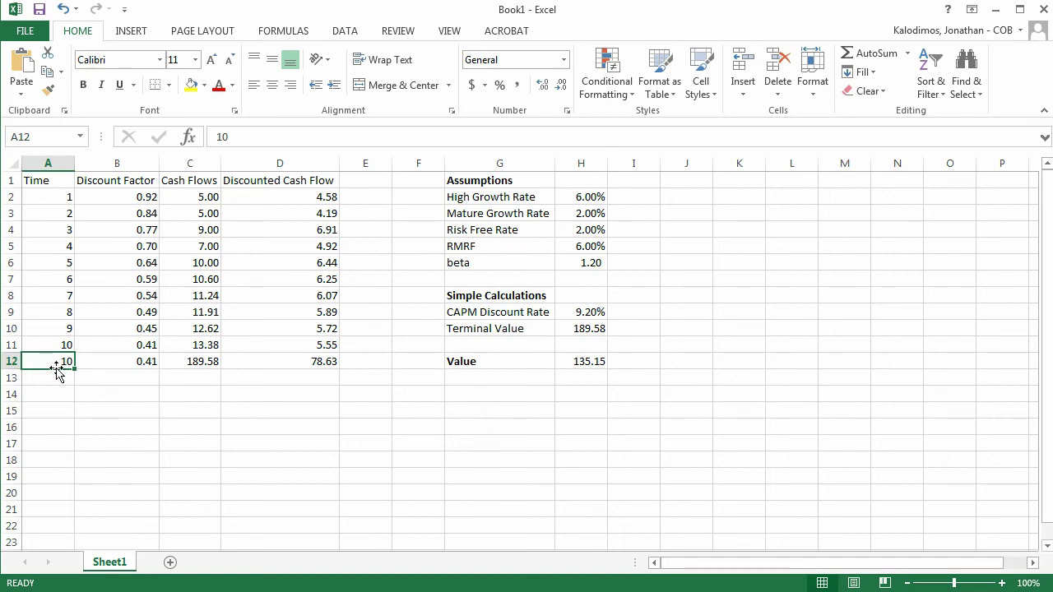
pyautogui.click(201, 364)
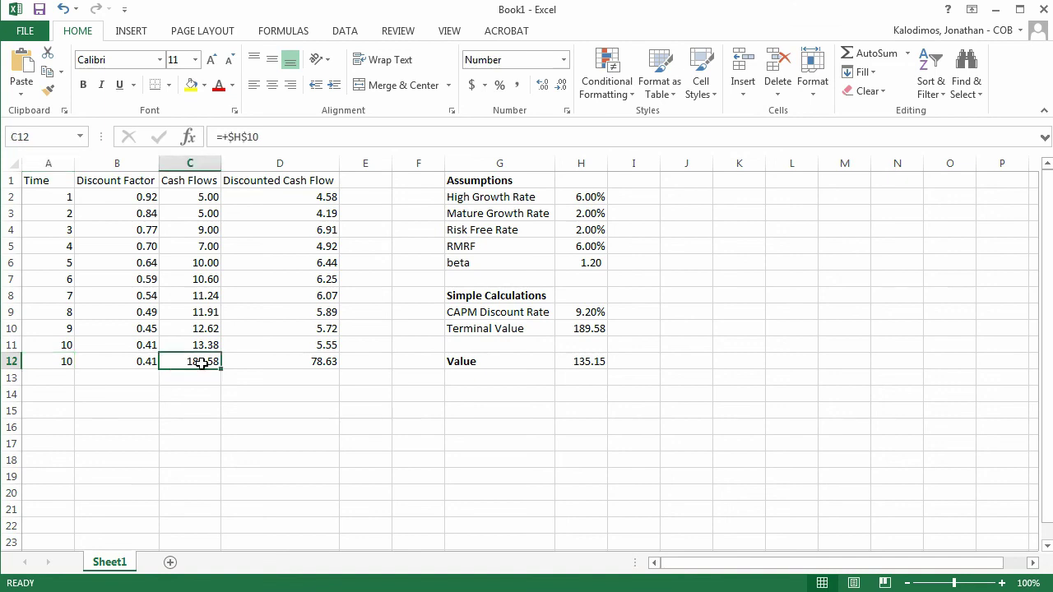